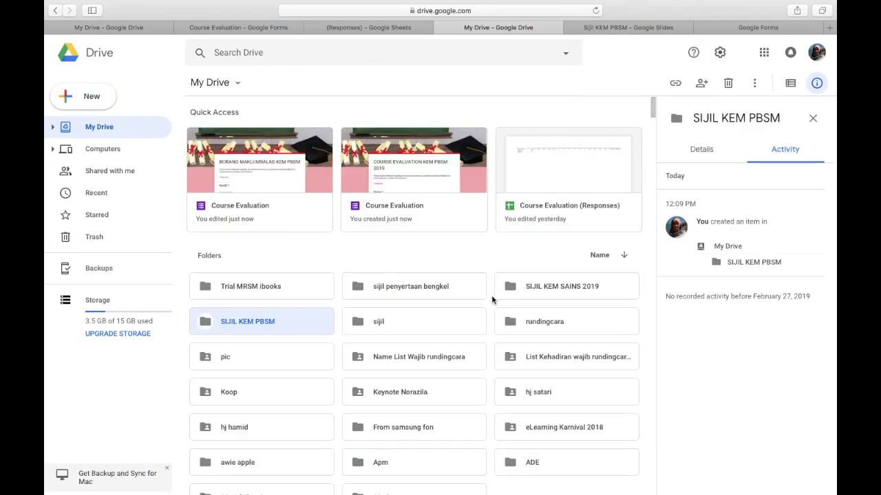
- Scroll the My Drive file list to show the new SIJIL KEM PBSM folder
scroll(476, 335, down, 15)
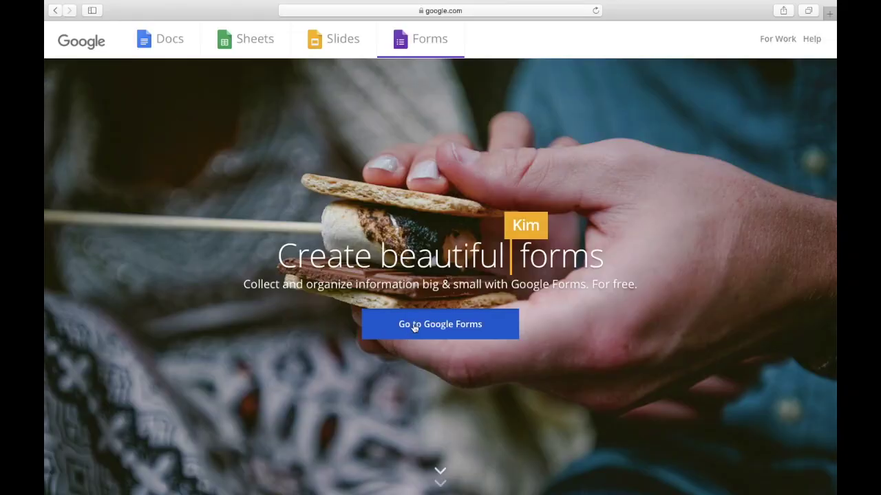
- Link the Course Evaluation kem pbsm form's responses to a new responses spreadsheet
click(412, 325)
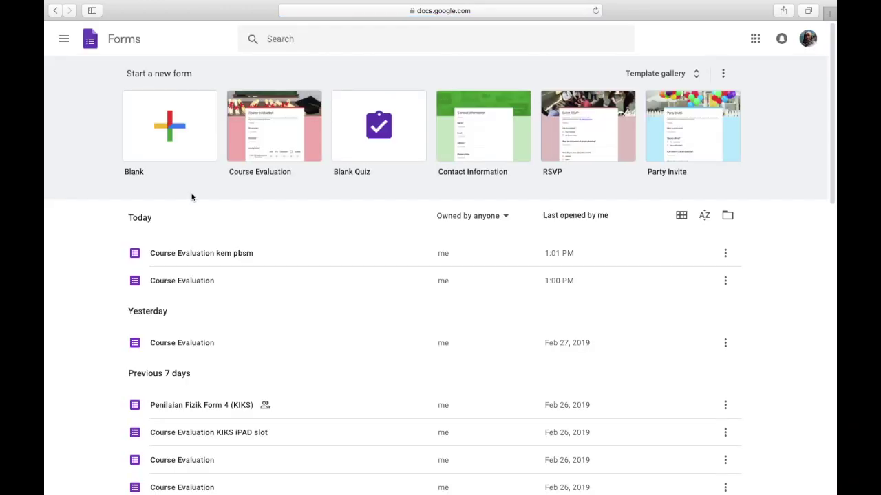
click(188, 254)
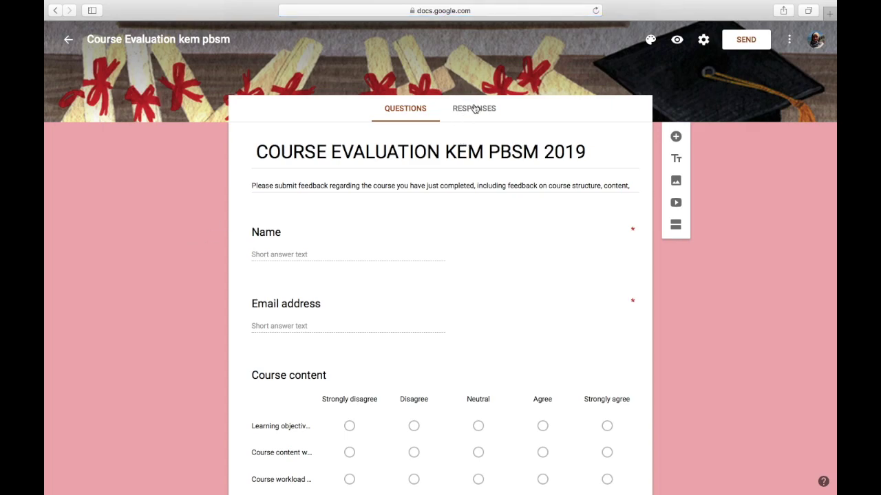
click(474, 109)
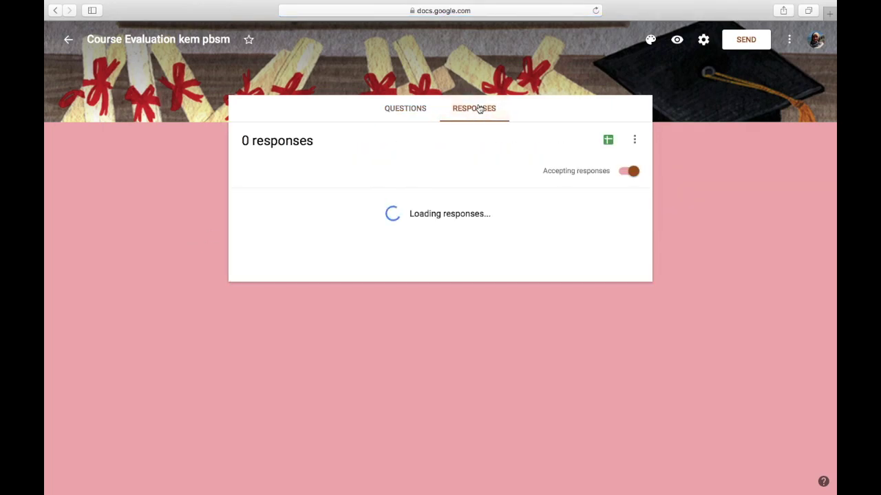
click(608, 141)
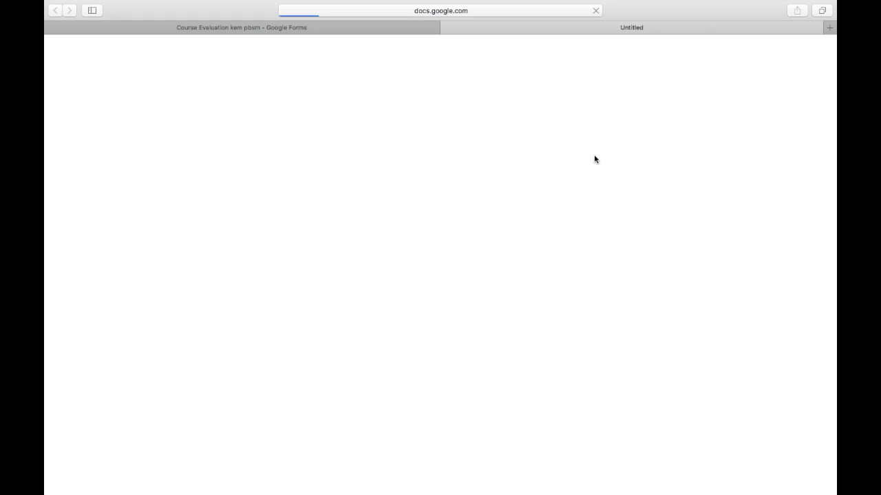
mouse_move(393, 2)
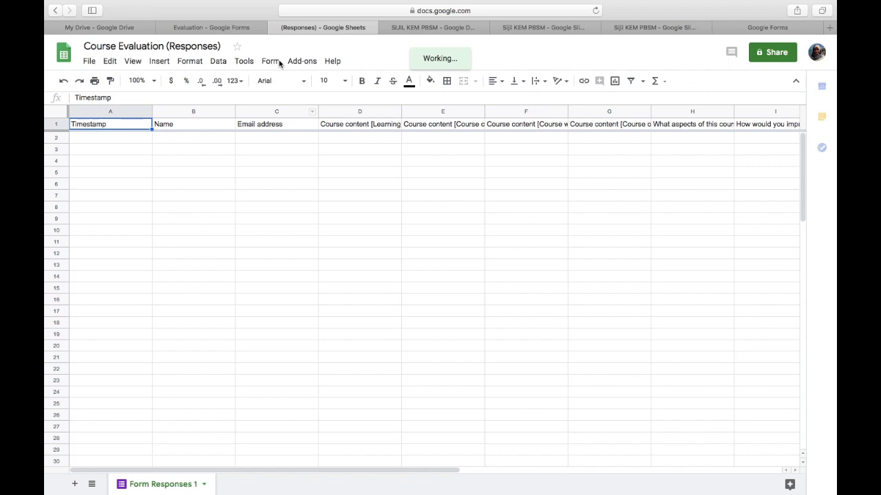
- Search the add-ons gallery for autoCrat, then close the gallery
click(278, 60)
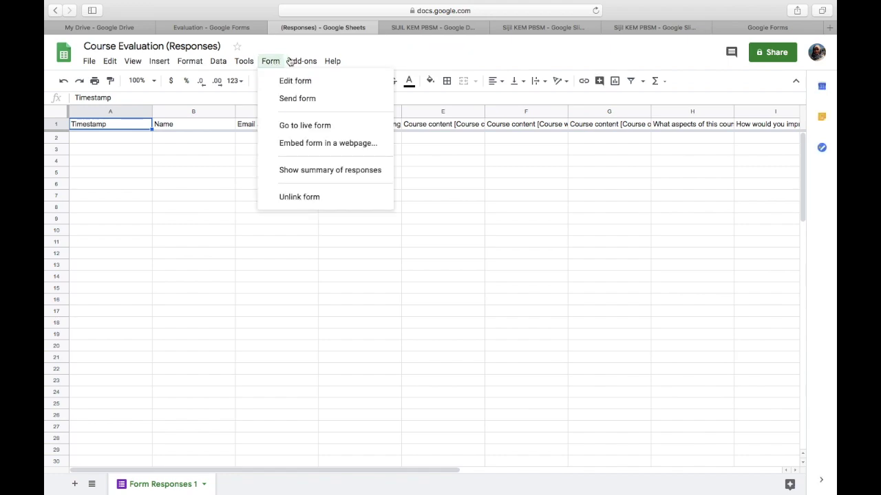
mouse_move(300, 62)
mouse_move(322, 110)
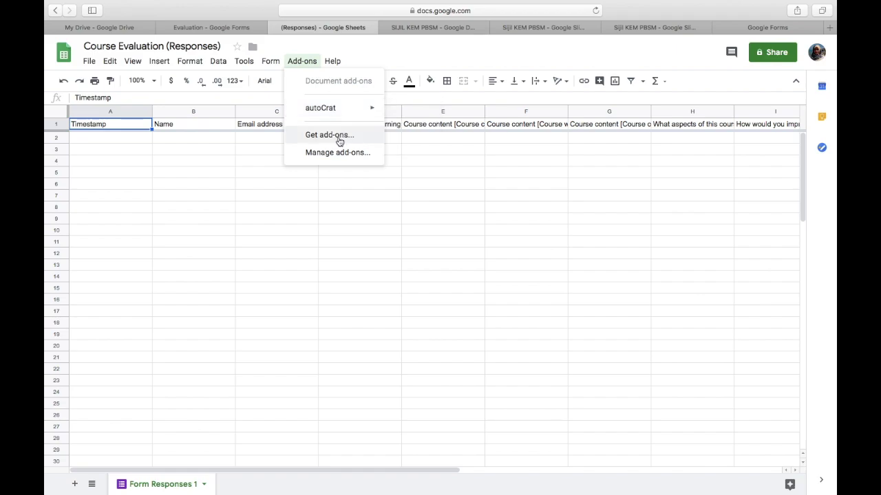
click(330, 136)
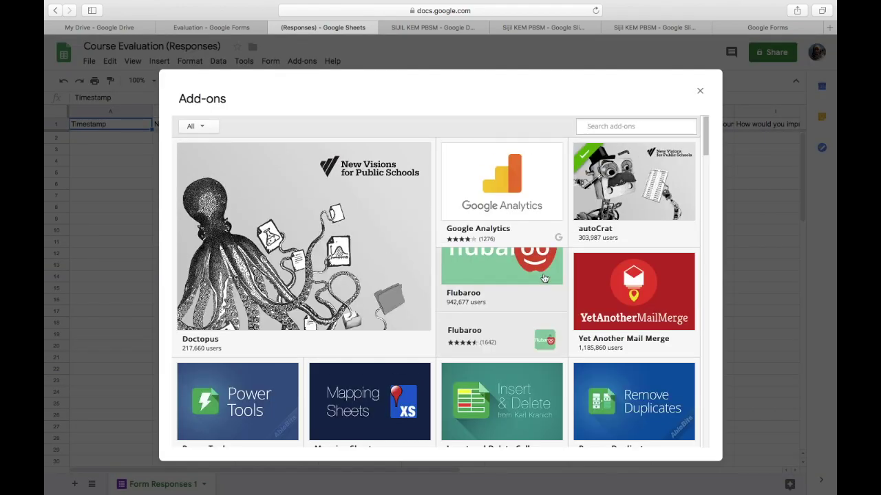
scroll(544, 278, down, 6)
scroll(543, 278, down, 10)
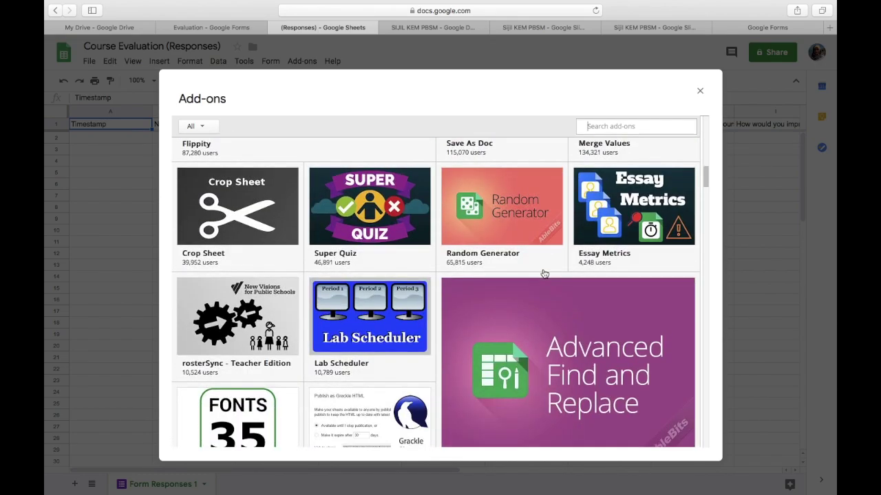
scroll(544, 274, down, 4)
scroll(543, 274, up, 20)
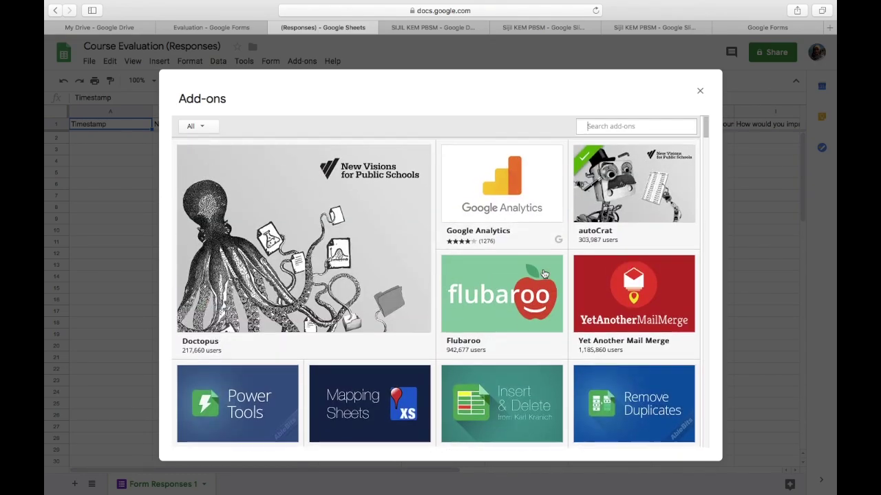
text(AUTO)
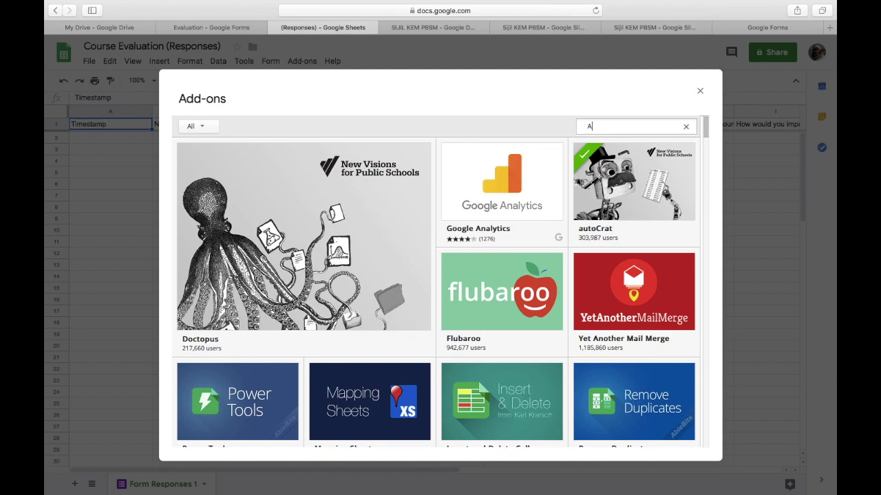
click(634, 126)
key(Return)
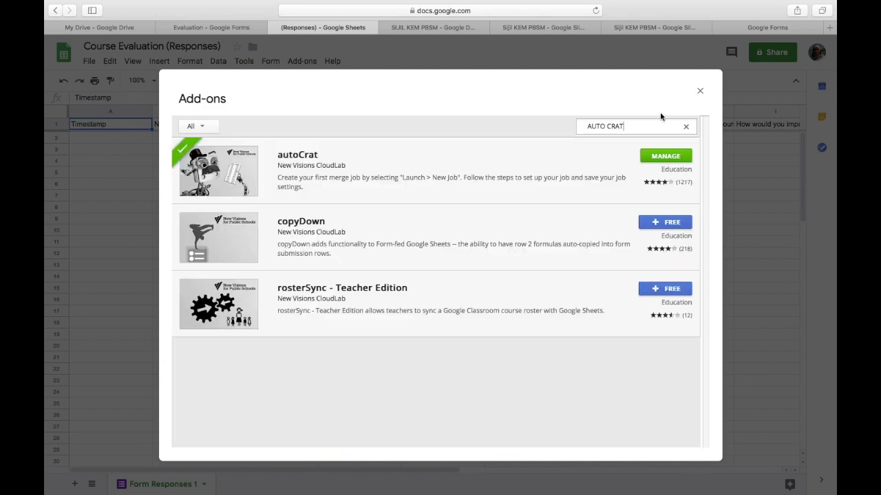
click(700, 91)
- Launch autoCrat on the responses sheet from the Add-ons menu
click(289, 61)
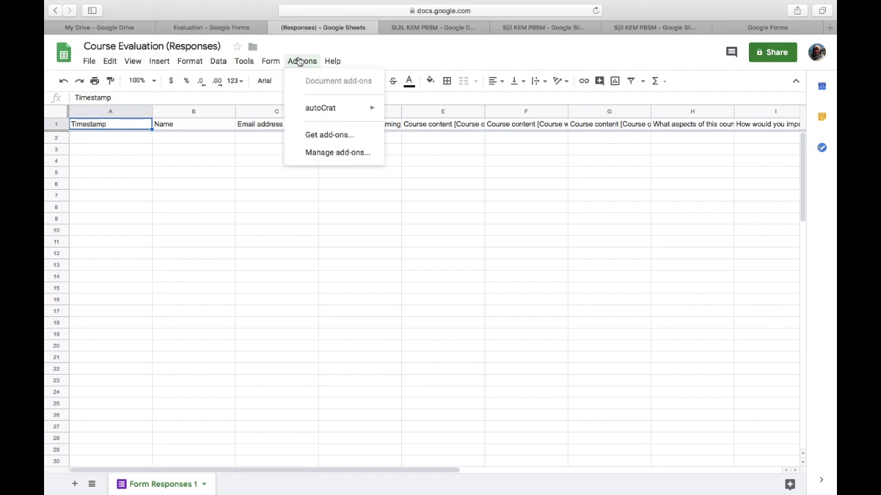
mouse_move(326, 110)
click(416, 112)
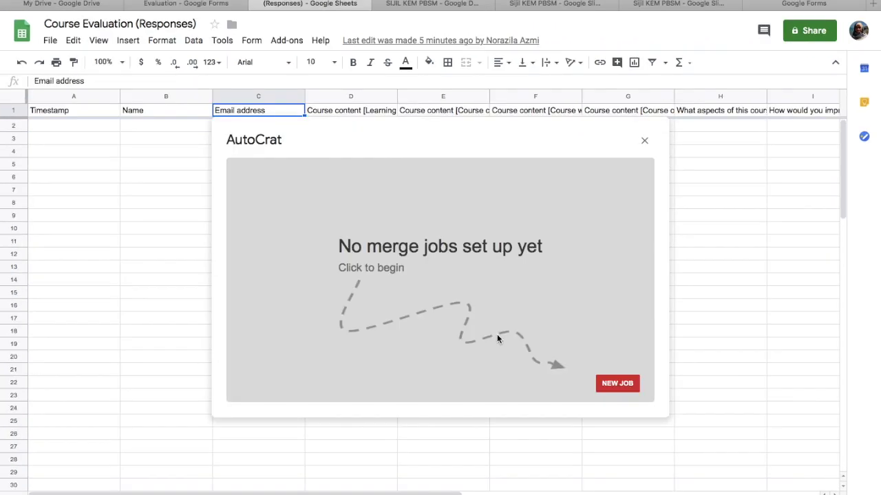
- Create a merge job named 'sijil kem pbsm' using the Sijil KEM PBSM template
click(618, 384)
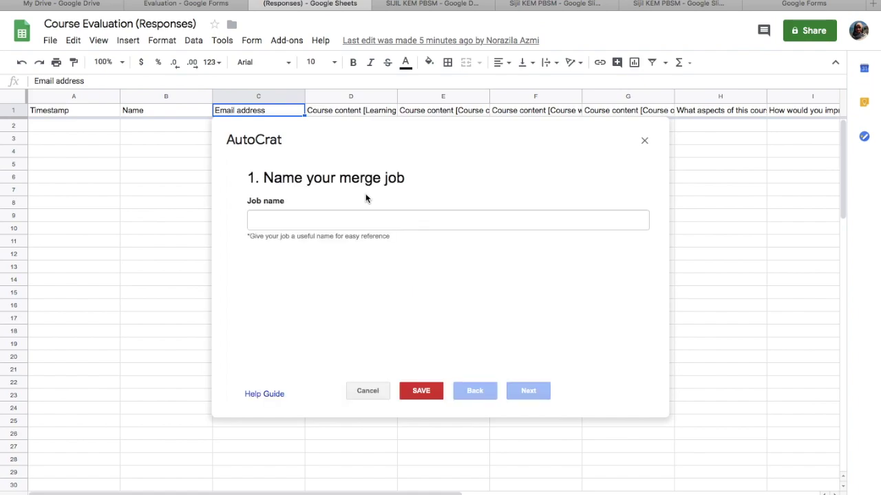
click(310, 218)
text(s)
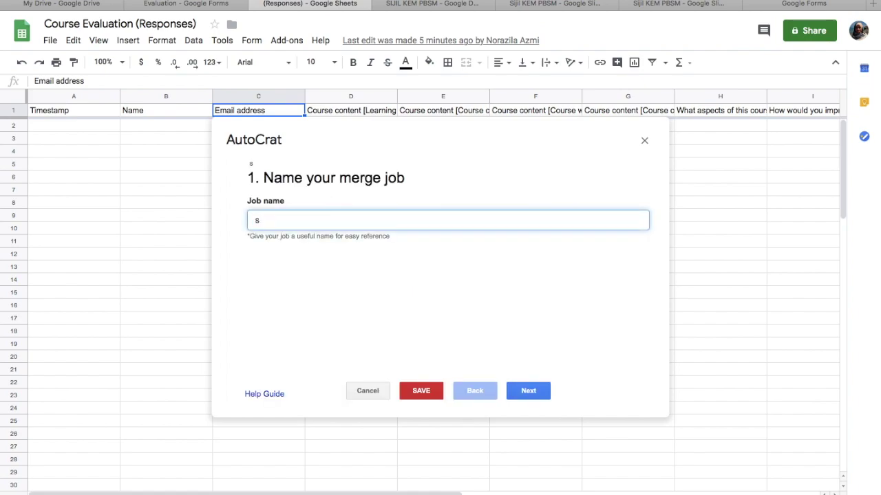
text(ijil kem pbsm)
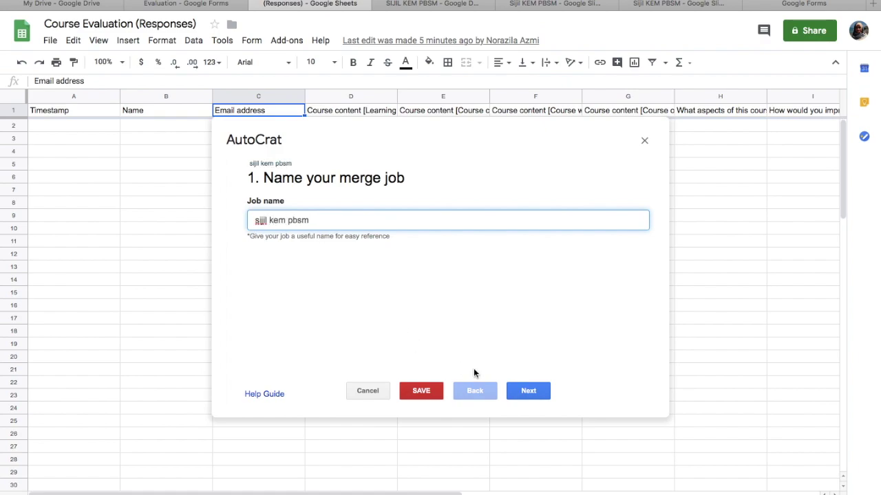
click(527, 391)
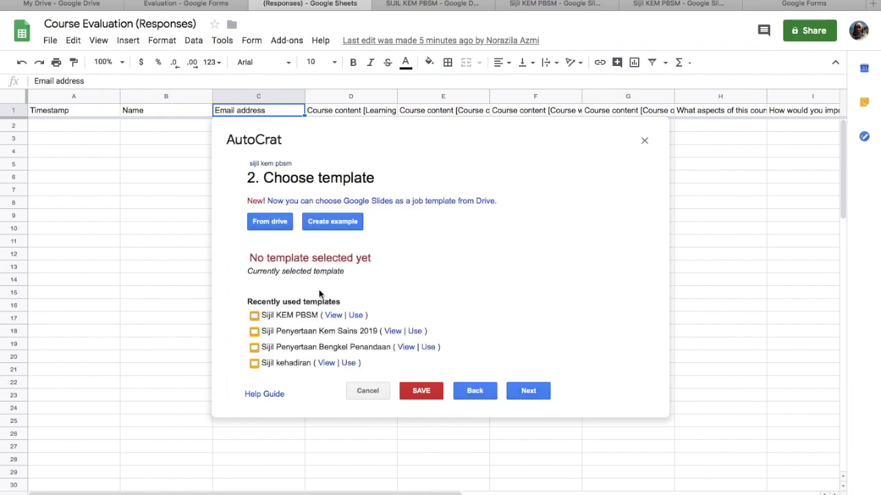
click(355, 317)
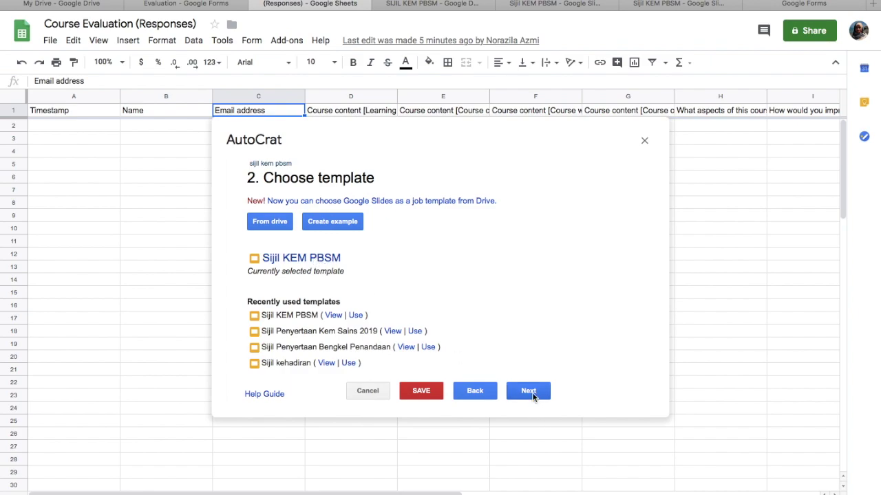
click(528, 391)
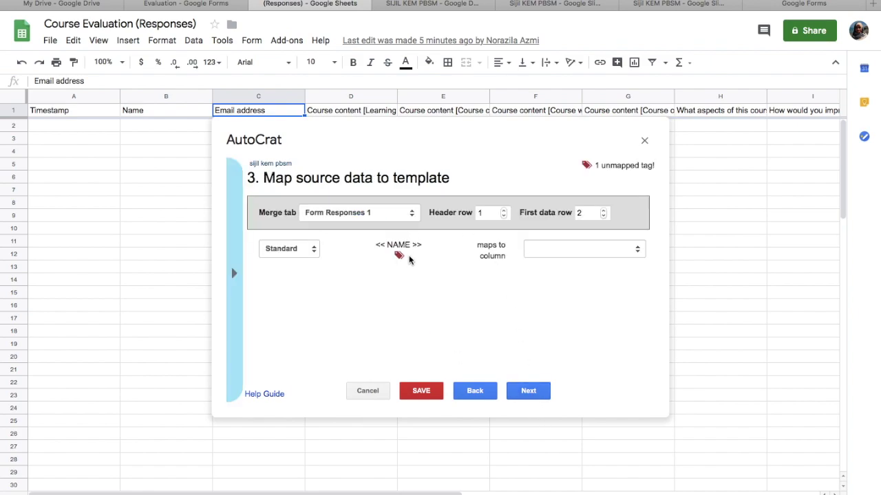
- Map the template's NAME tag to the Name column
click(592, 258)
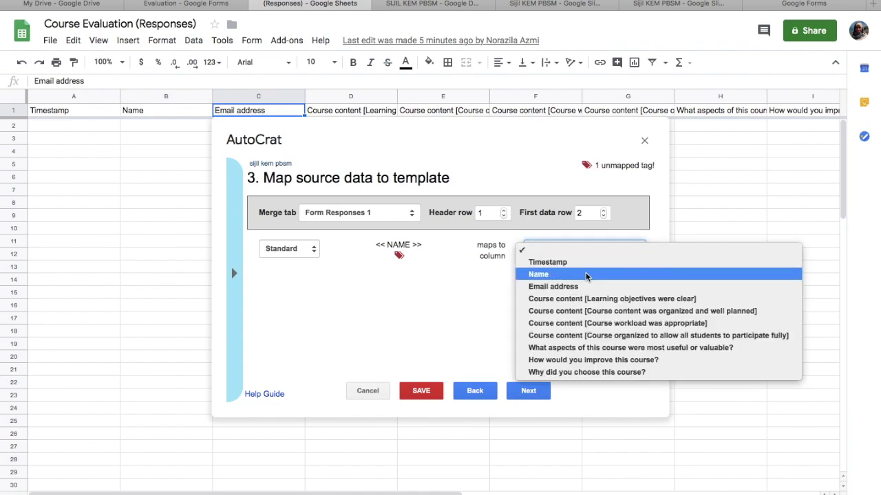
click(584, 277)
click(528, 390)
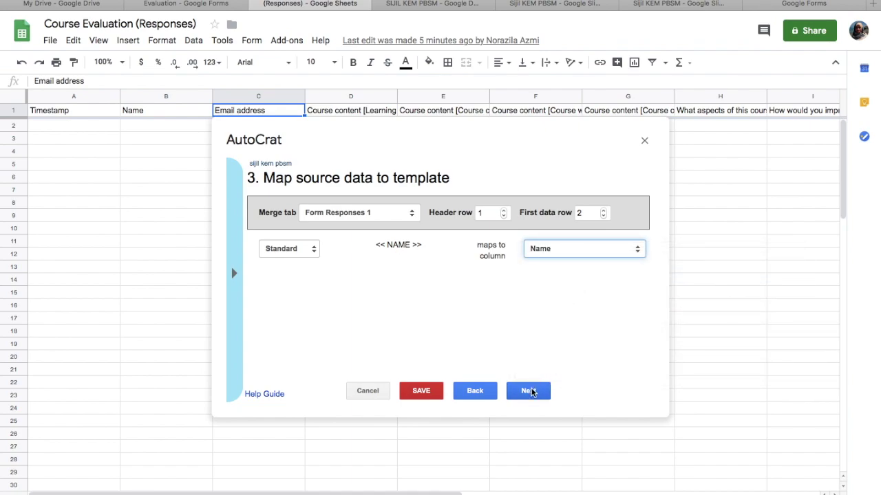
- Name the merged output files 'sijil kem'
click(341, 218)
text(sijil kem pbsm)
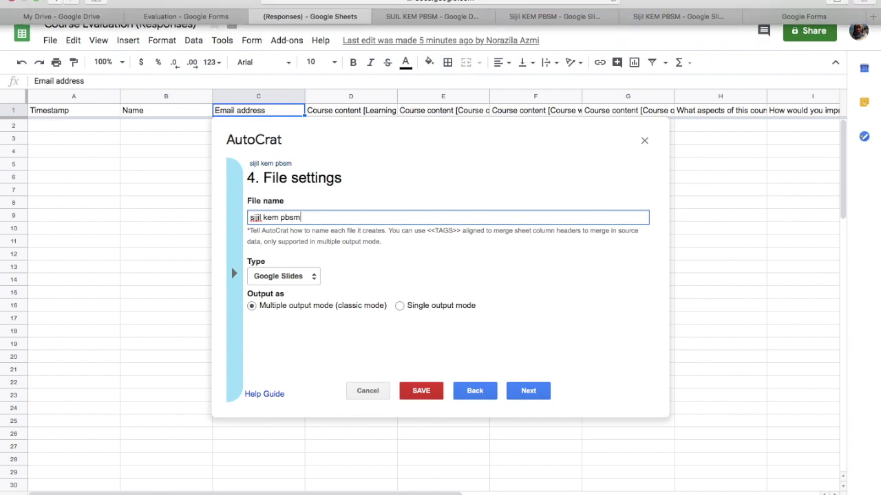
click(518, 390)
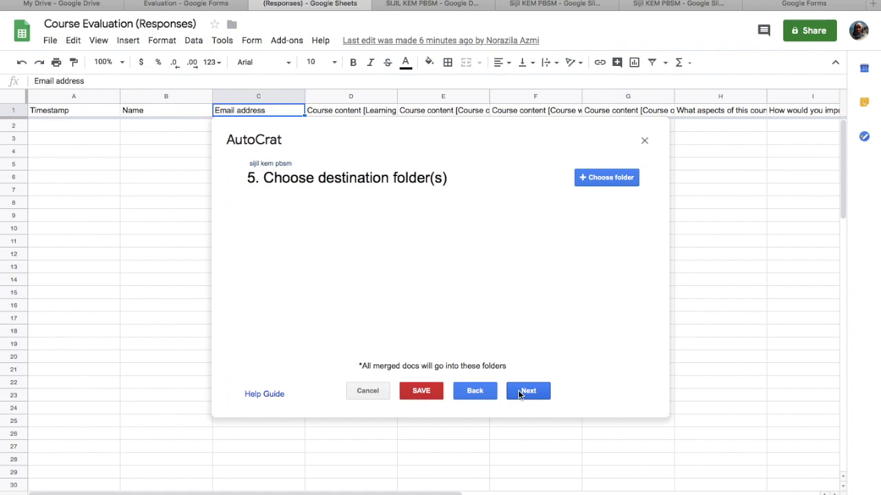
- Choose SIJIL KEM PBSM as the destination folder for merged docs
click(587, 178)
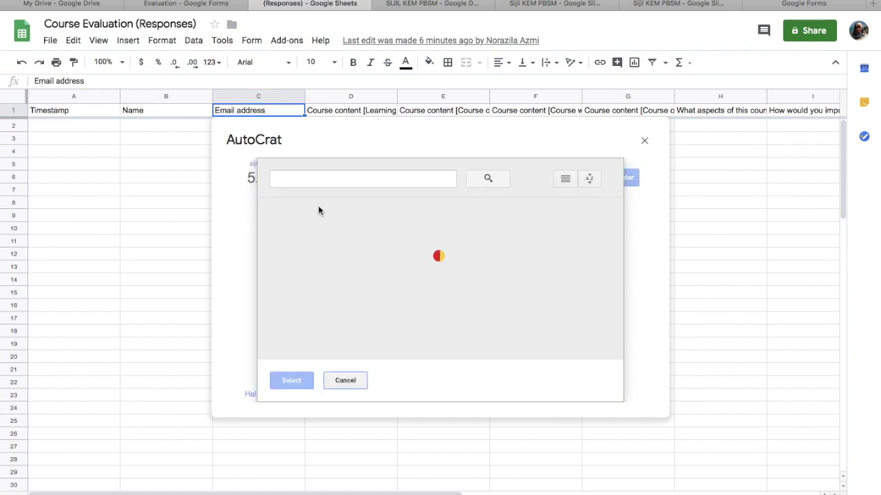
click(315, 249)
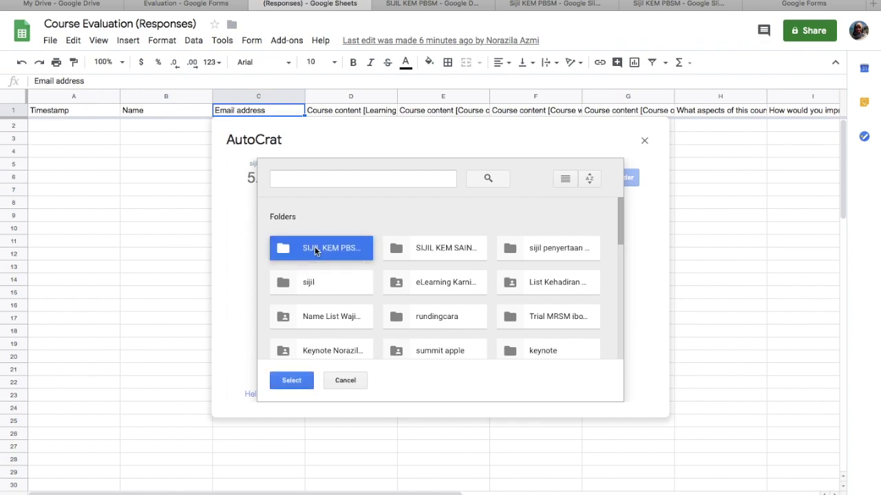
click(295, 383)
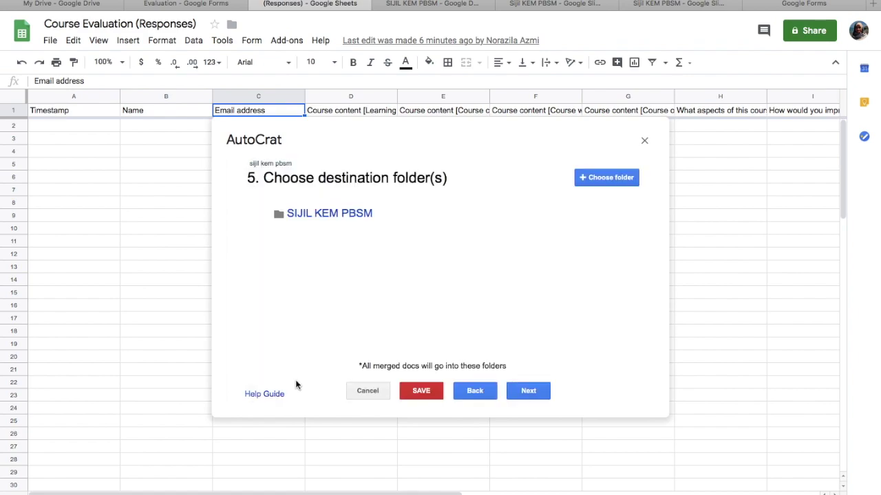
click(525, 391)
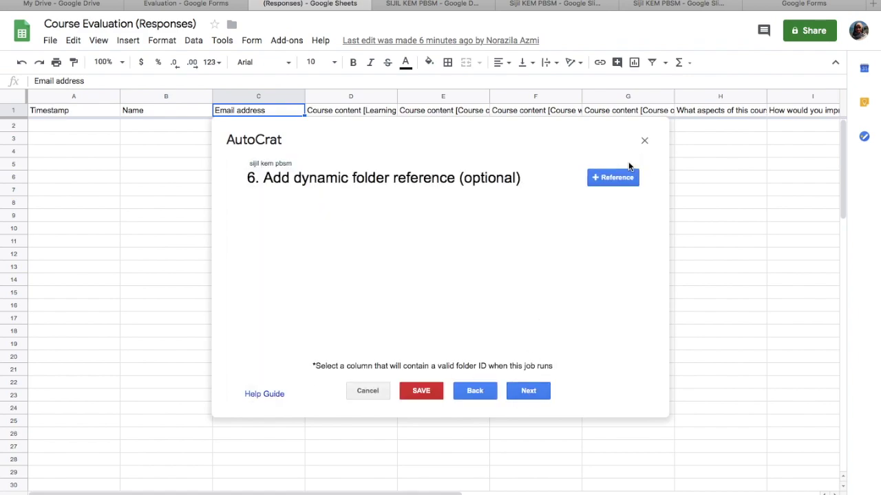
- Add a folder reference and merge only rows whose Timestamp is NOT NULL
click(615, 177)
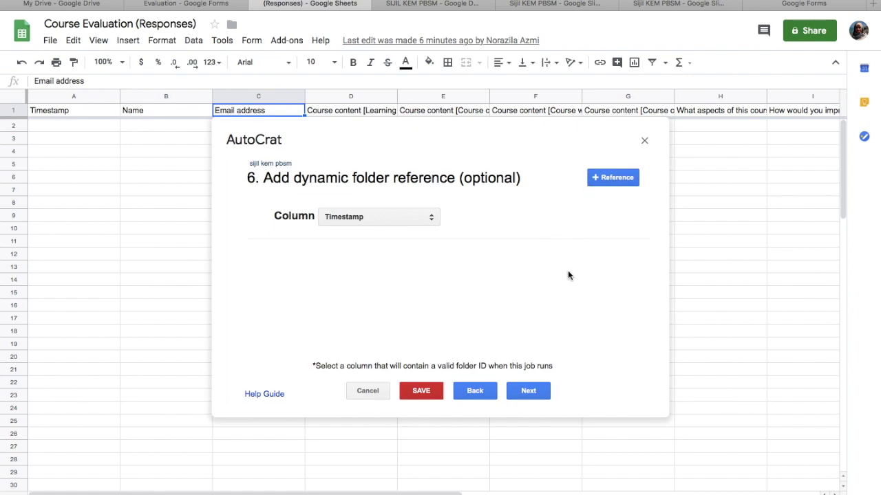
click(519, 394)
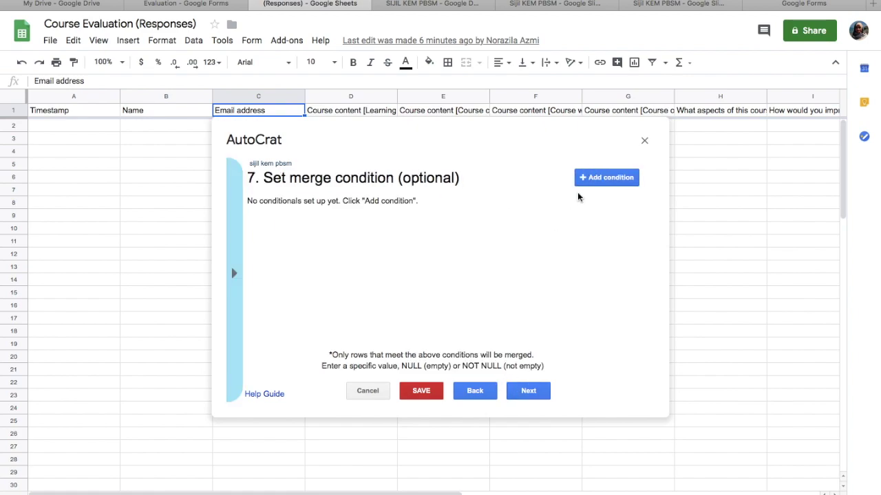
click(619, 177)
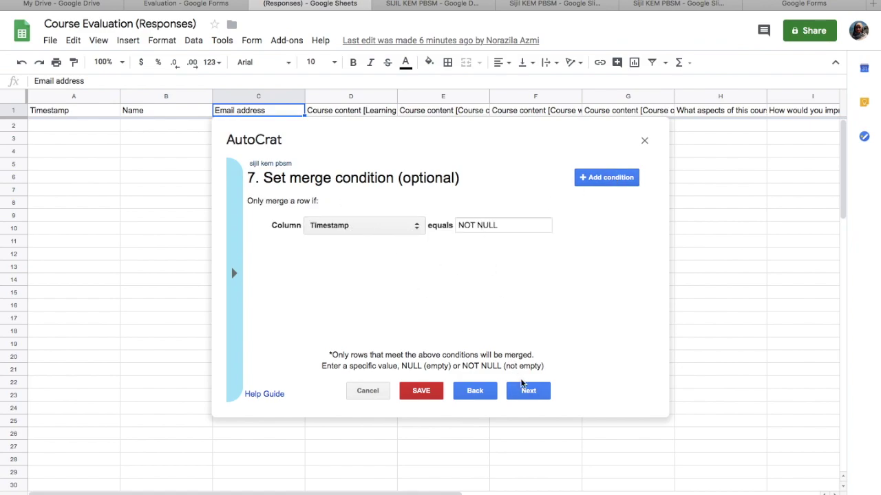
click(528, 391)
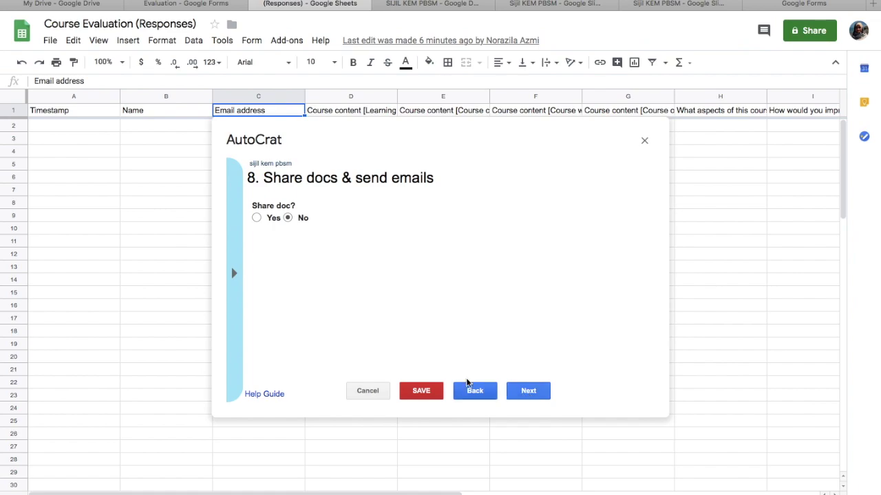
- Share merged docs as PDF, disallow re-sharing, and send from the no-reply address
click(258, 218)
click(290, 257)
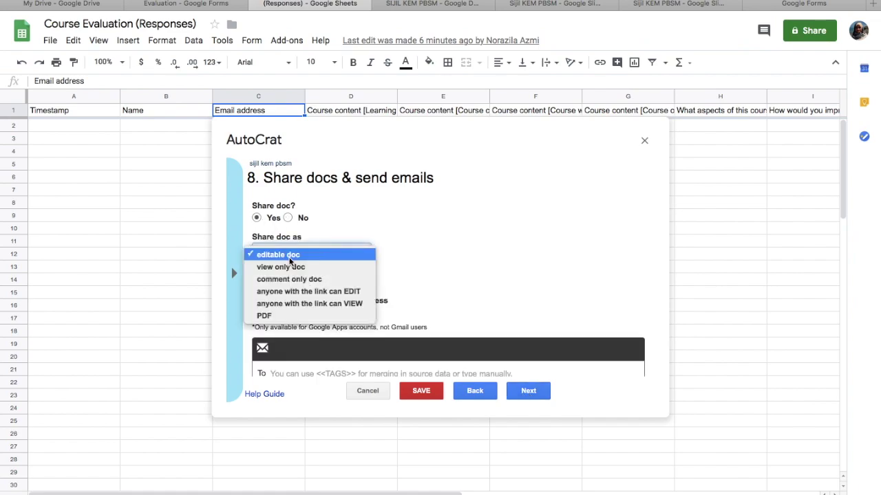
click(280, 316)
scroll(341, 279, down, 3)
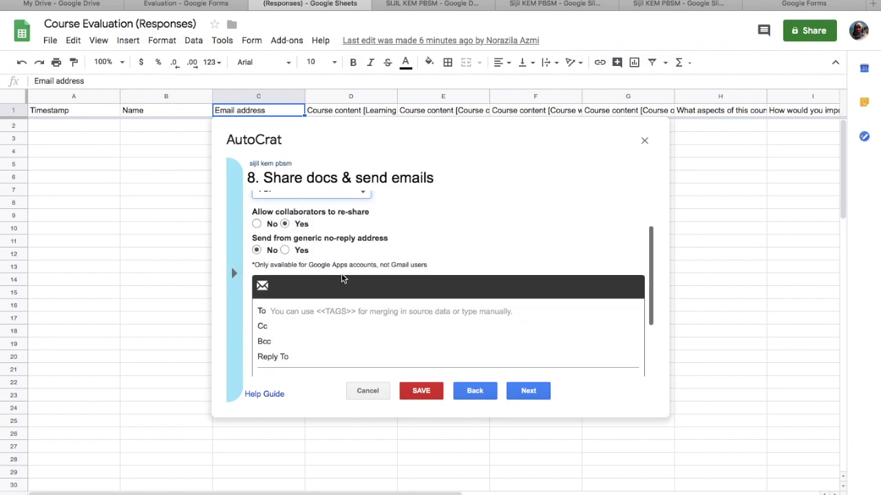
scroll(337, 292, up, 2)
click(257, 238)
click(285, 265)
- Address emails to <<Email address>> with the subject 'sijil kem pbsm'
click(291, 327)
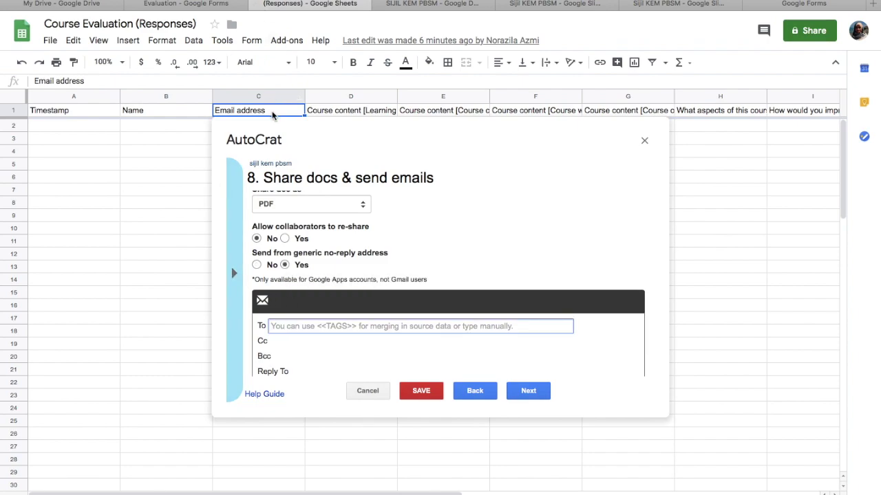
text(<)
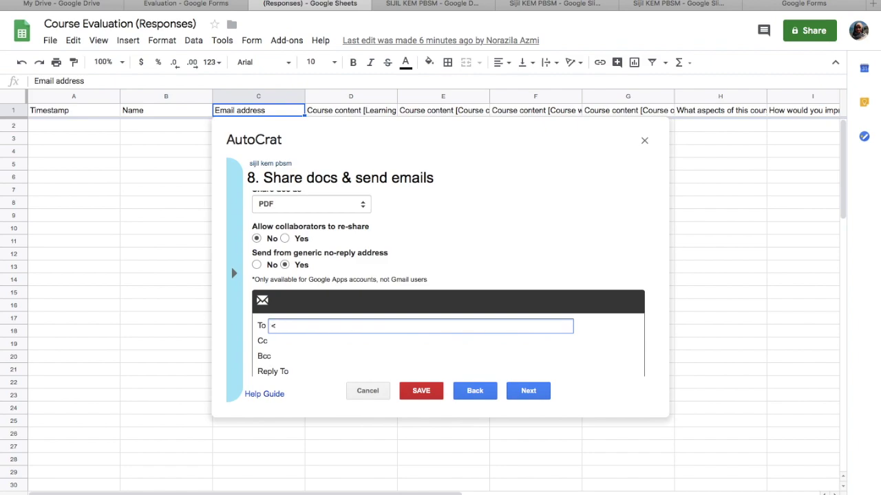
text(<Email address>>)
scroll(317, 363, down, 2)
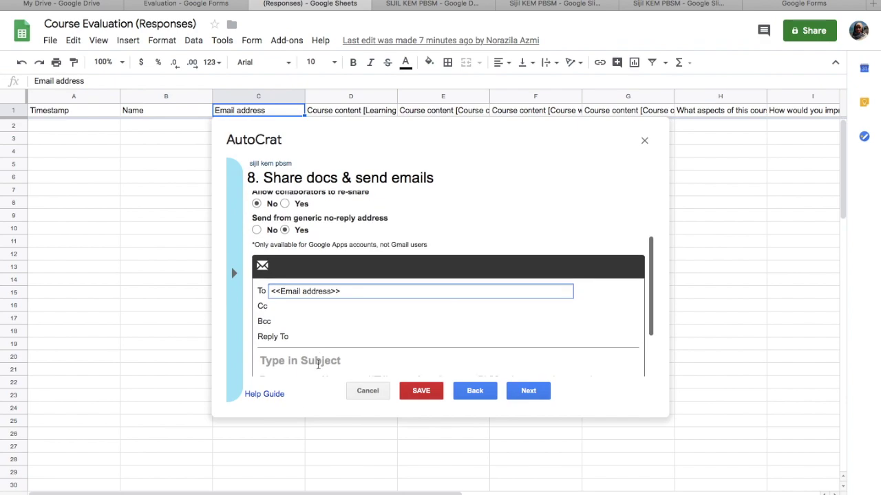
click(337, 327)
text(sij)
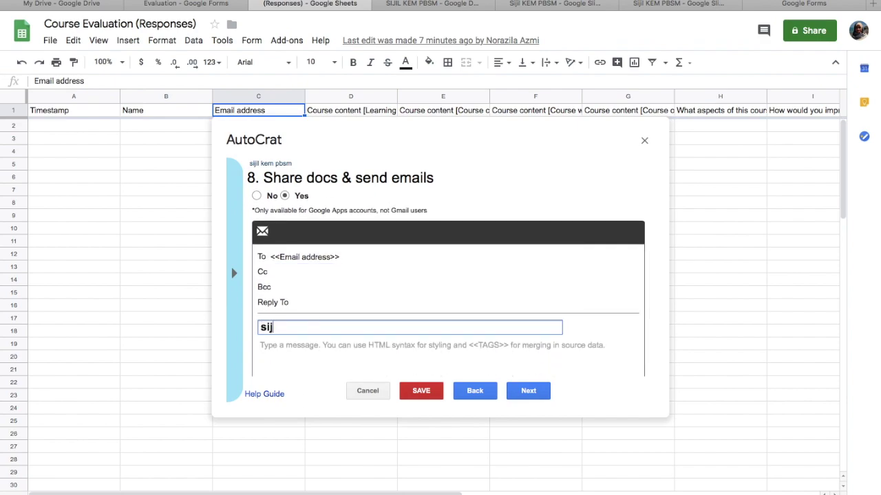
text(il pbsm)
click(340, 345)
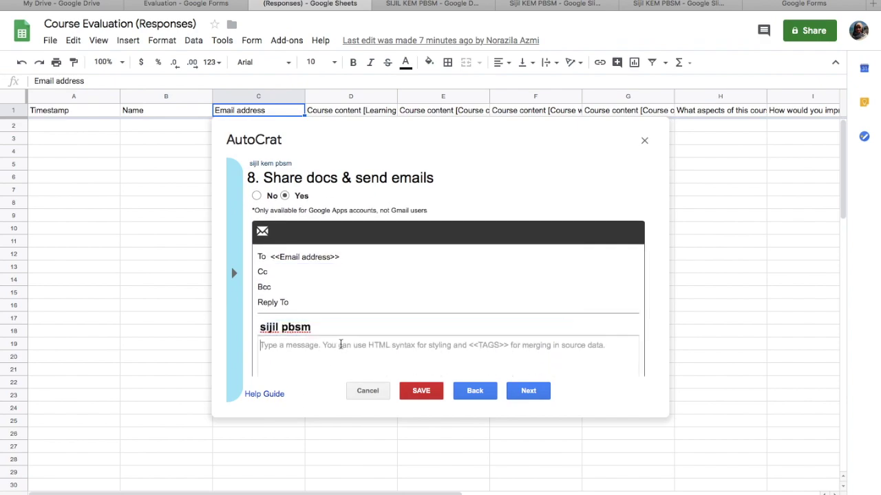
click(280, 328)
text(kem)
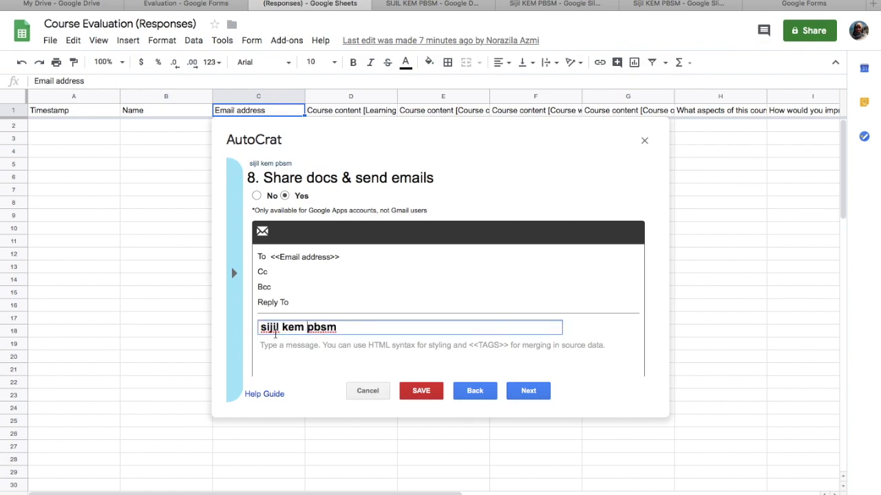
- Write the Malay thank-you message 'Berikut adalah sijil penyertaan anda…' ending 'maju jaya'
click(272, 344)
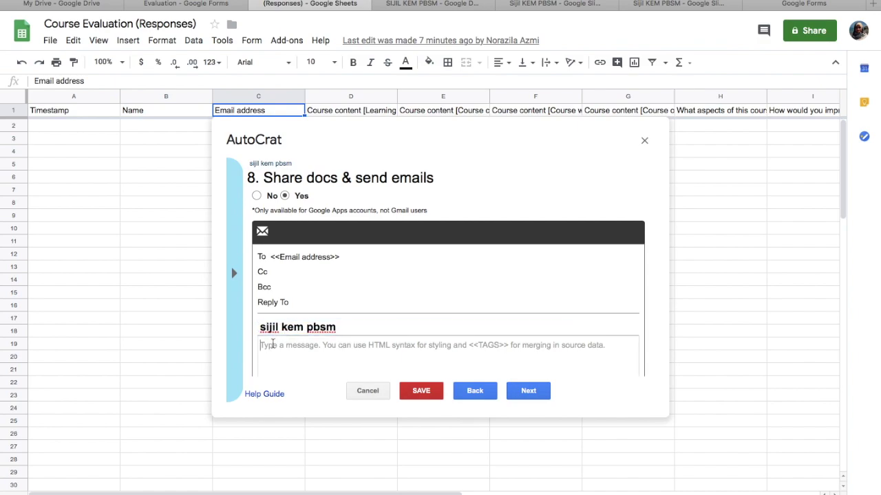
text(S)
key(BackSpace)
text(Beriku)
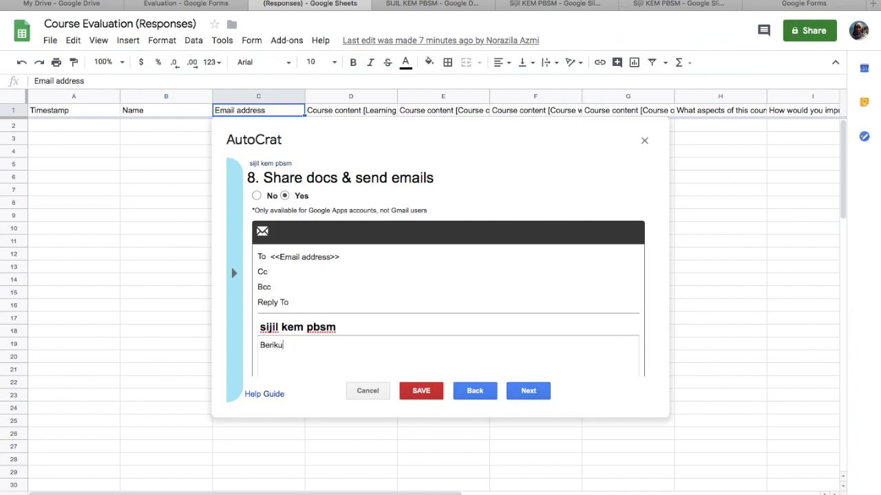
text(t adalah sijil penyertaan)
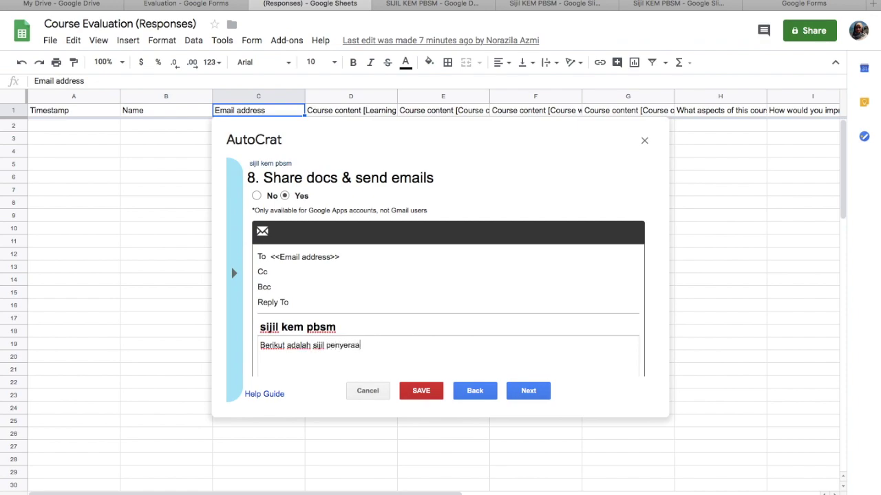
key(BackSpace)
key(BackSpace)
key(BackSpace)
key(BackSpace)
text(taan anda. Terima kasih dan se)
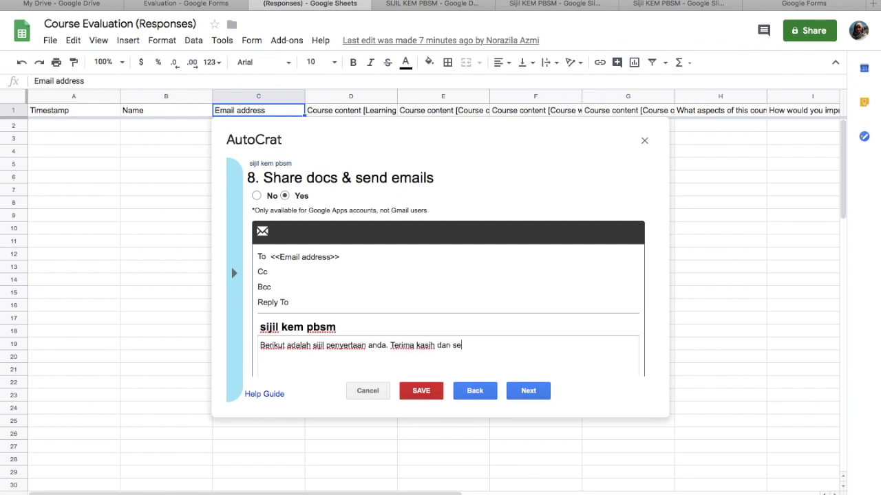
text(lamat maju jaya)
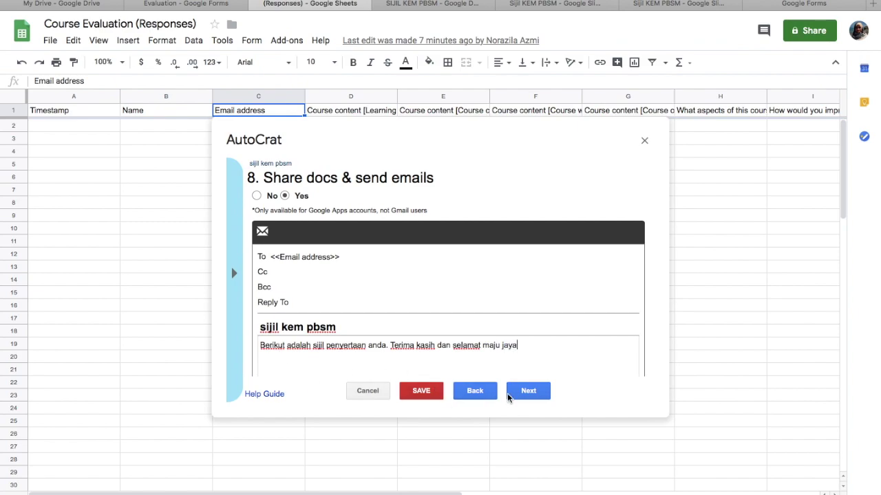
click(530, 392)
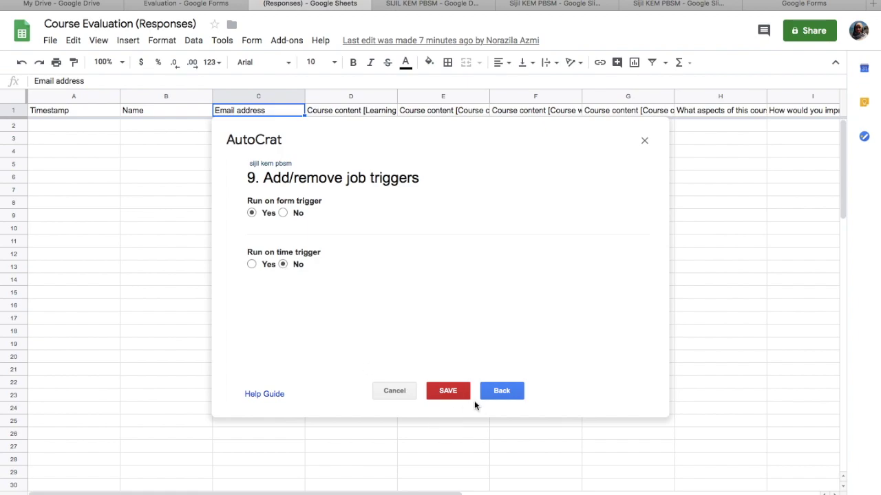
- Save the sijil kem pbsm job, run it once, and close autoCrat
click(448, 391)
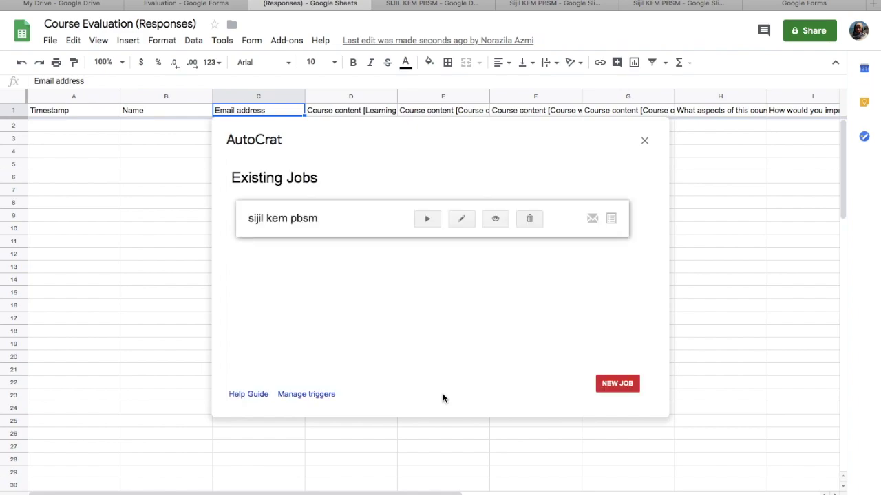
click(428, 219)
click(645, 141)
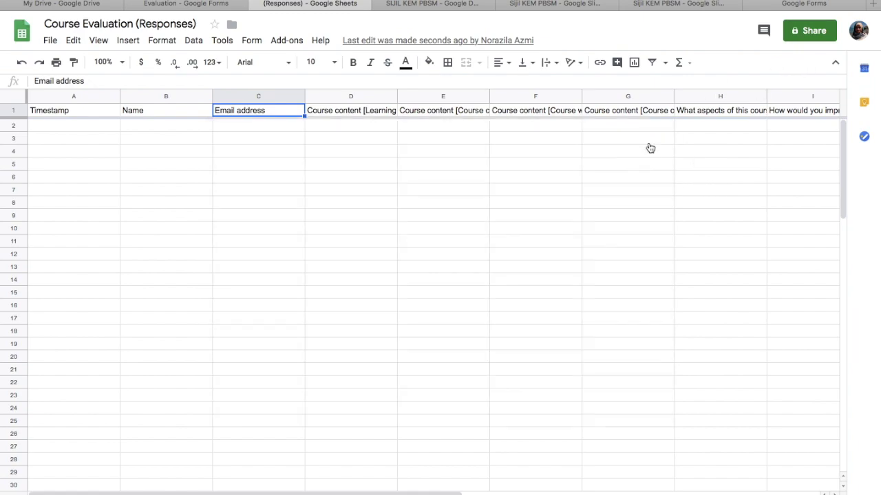
- Get the Course Evaluation form's shortened goo.gl share link
click(814, 6)
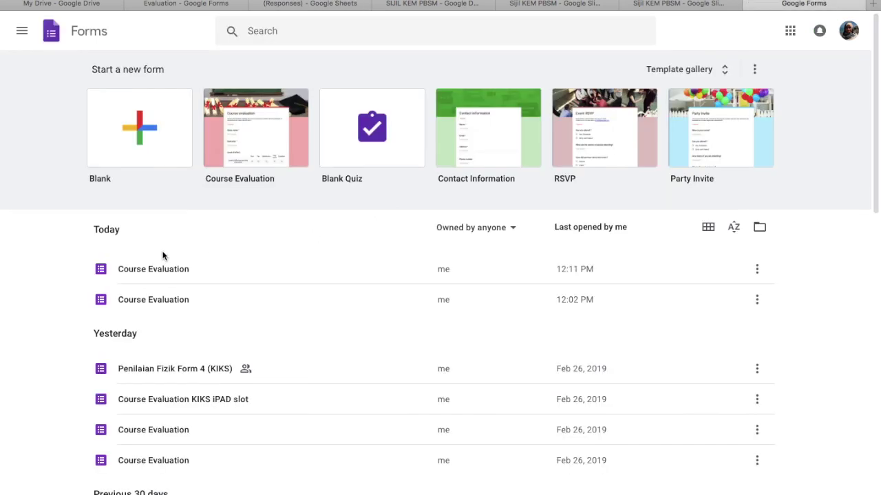
click(163, 269)
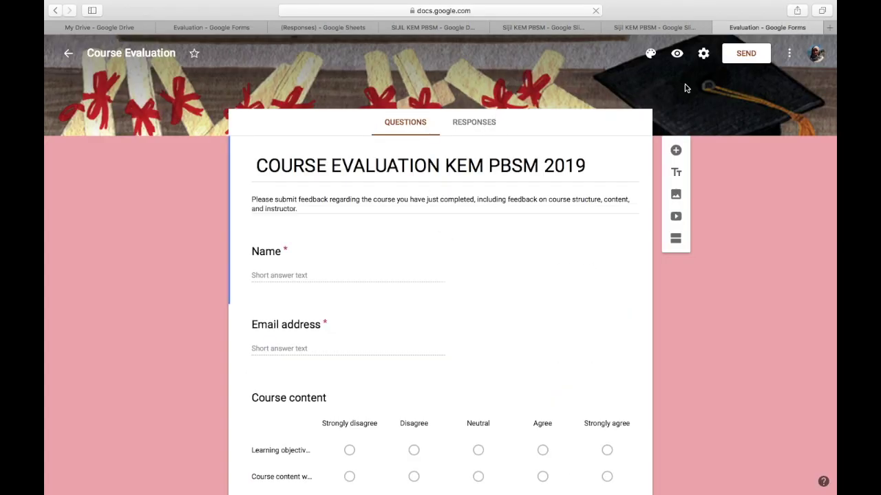
click(789, 54)
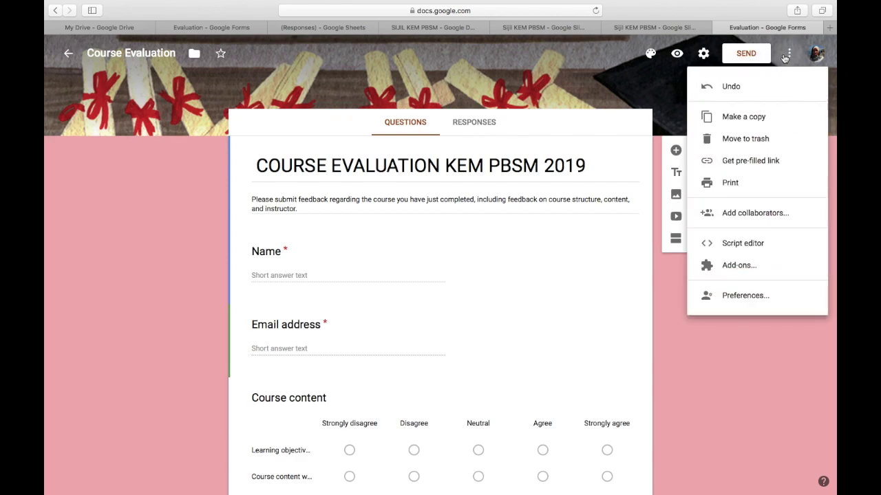
click(738, 57)
click(739, 57)
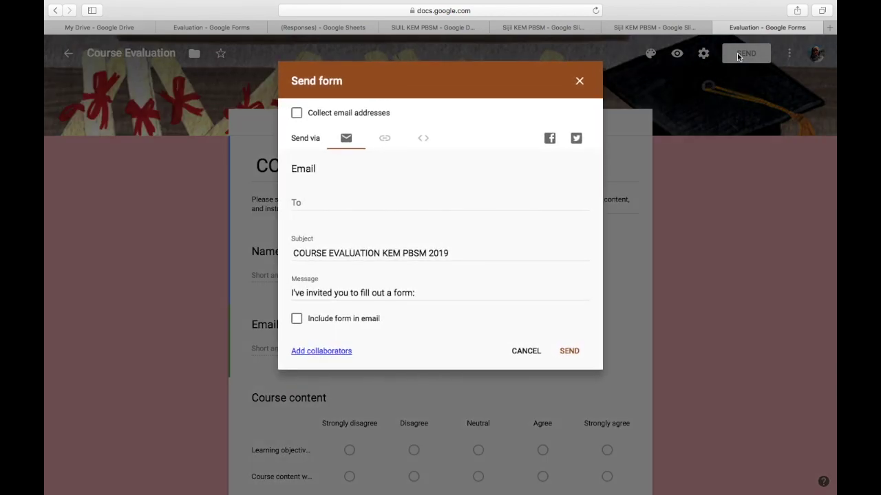
click(386, 140)
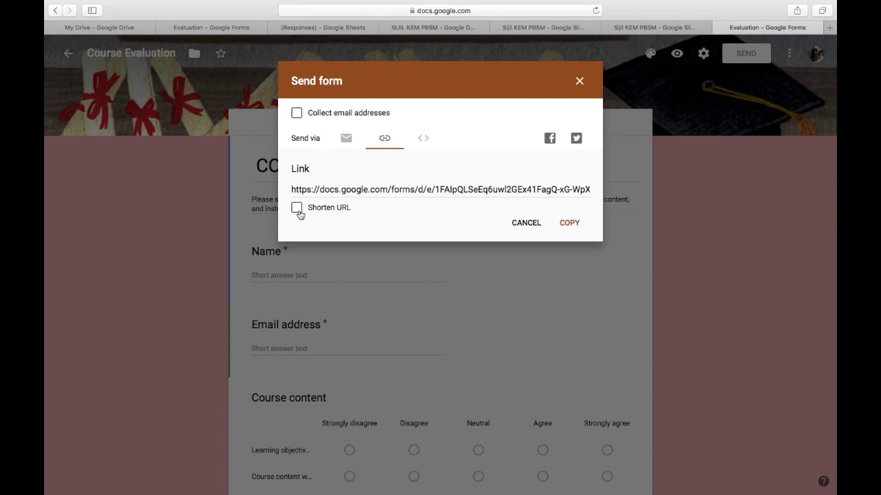
click(297, 208)
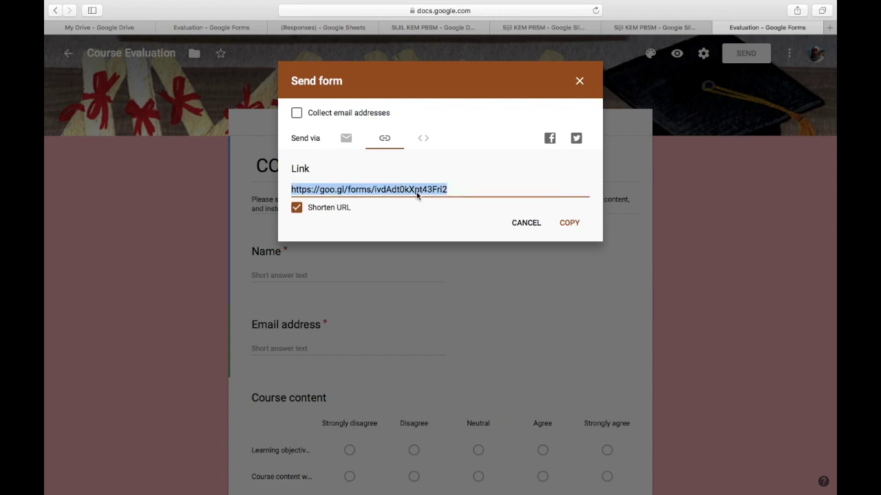
click(830, 29)
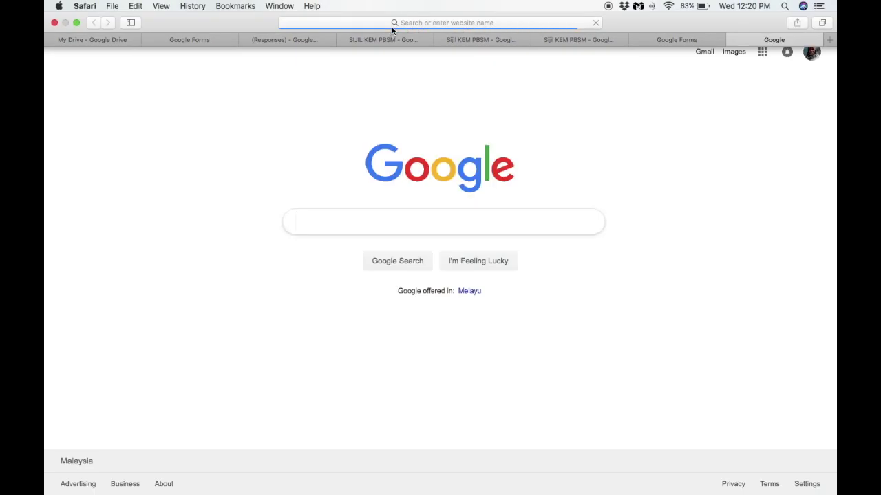
- Load the form from the copied link and enter the respondent's name and e-mail
click(459, 11)
text(https://goo.gl/forms/ivdAdt0kXpt43Frl2)
key(Return)
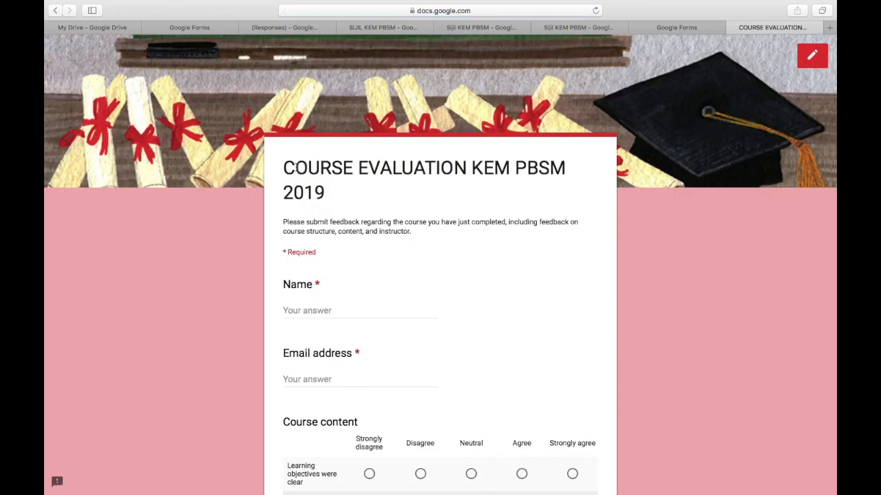
click(314, 309)
text(zila)
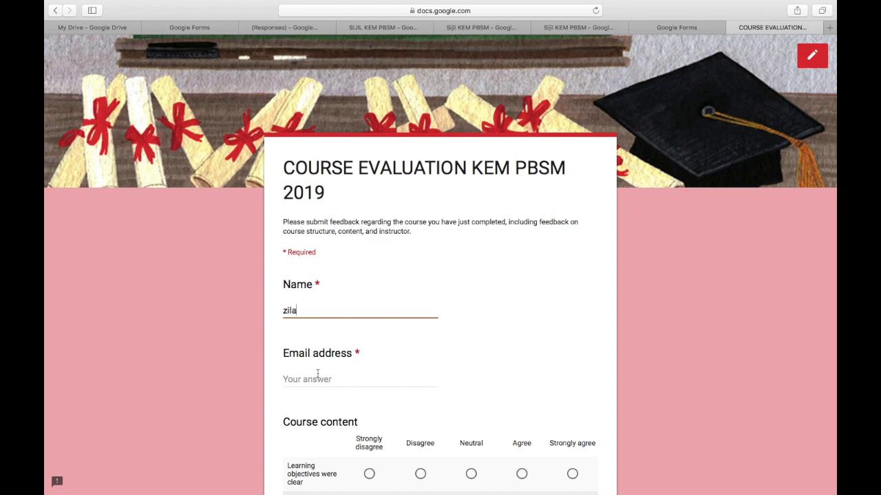
click(320, 377)
- Rate every course-content statement Agree
scroll(389, 346, down, 5)
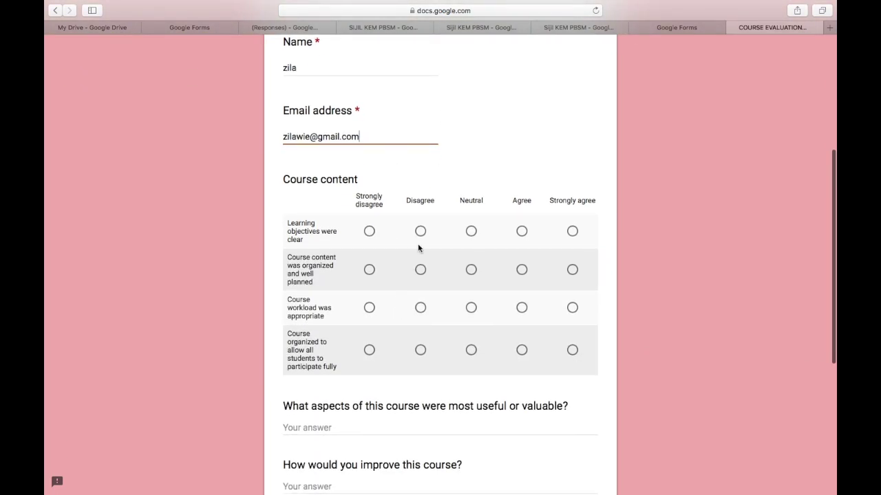
click(521, 231)
click(522, 270)
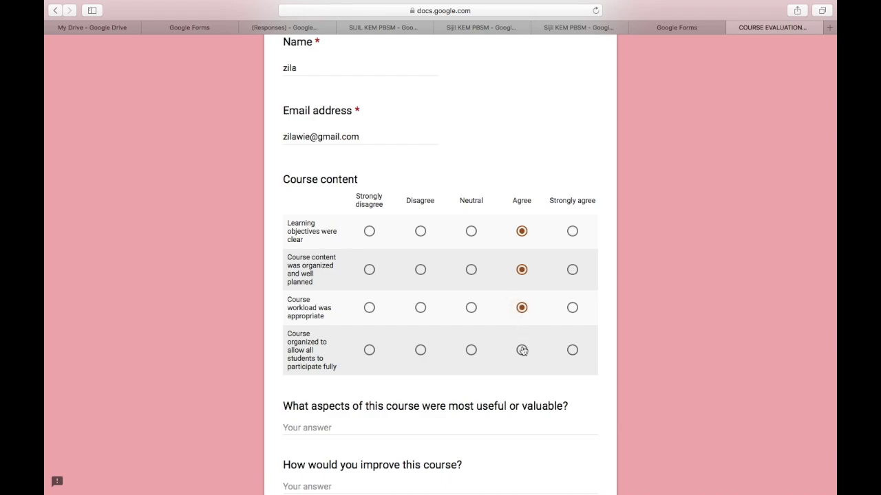
click(522, 350)
scroll(521, 349, down, 8)
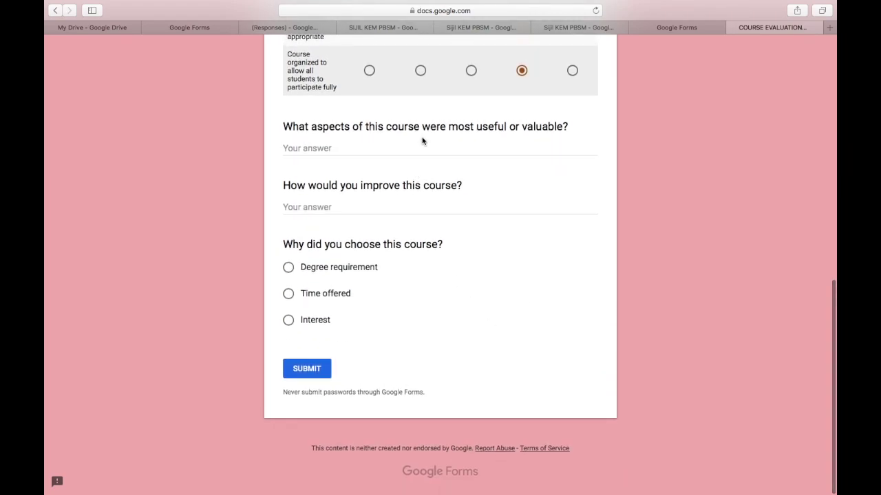
- Answer 'helpful trainer' and 'more time should…', choose Interest, and submit the form
click(410, 146)
text(help)
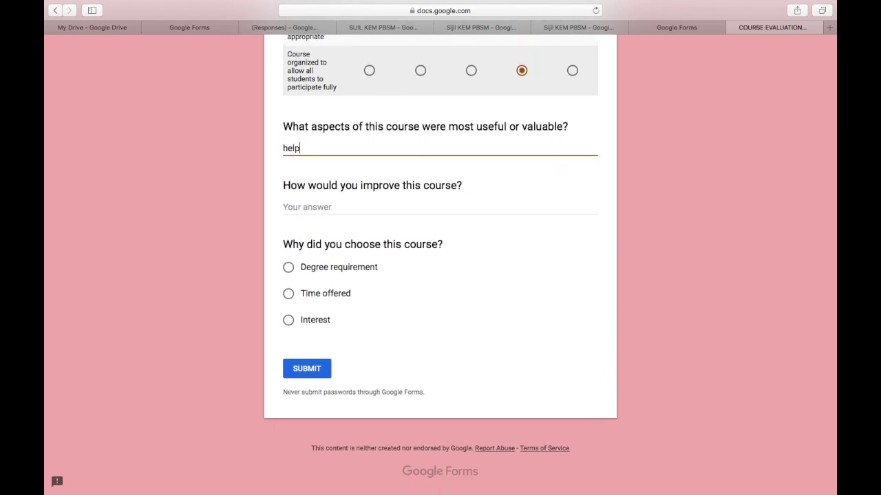
text(ful trainers)
click(385, 208)
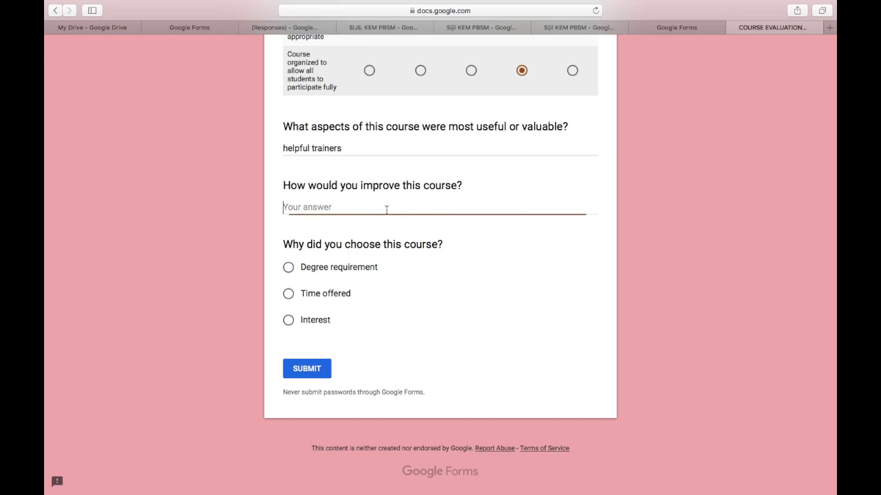
text(more time should be provided)
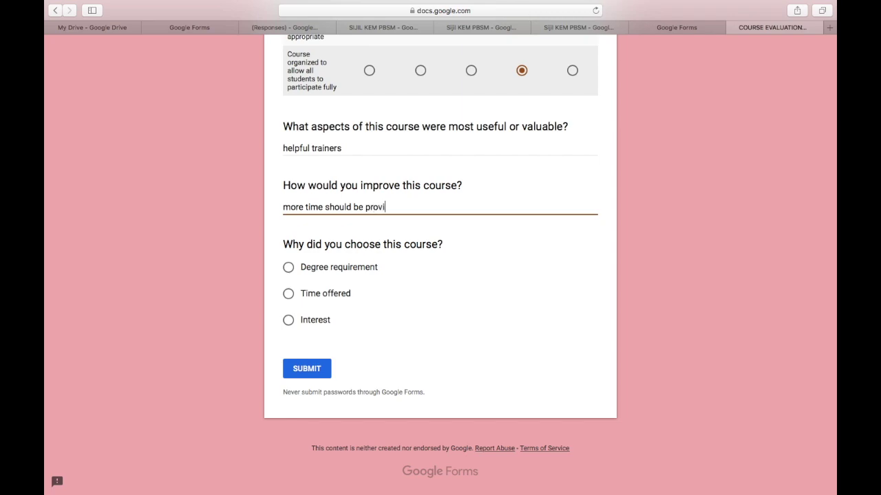
click(288, 320)
click(304, 371)
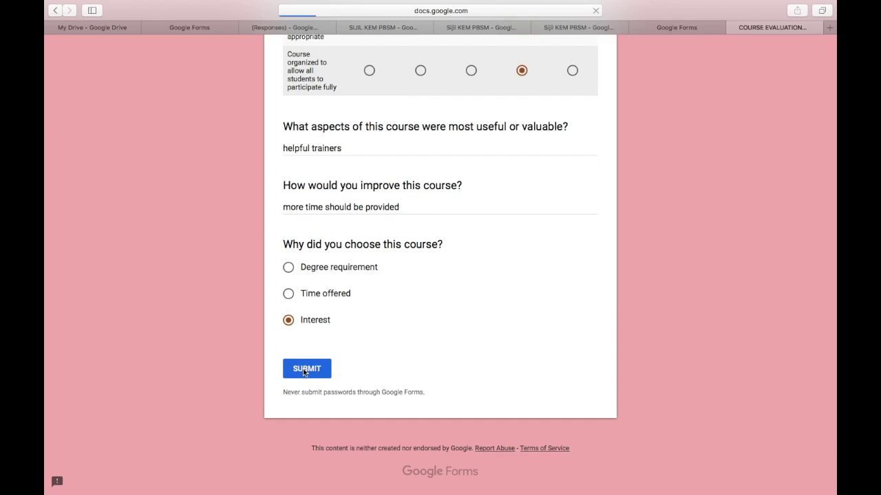
click(284, 28)
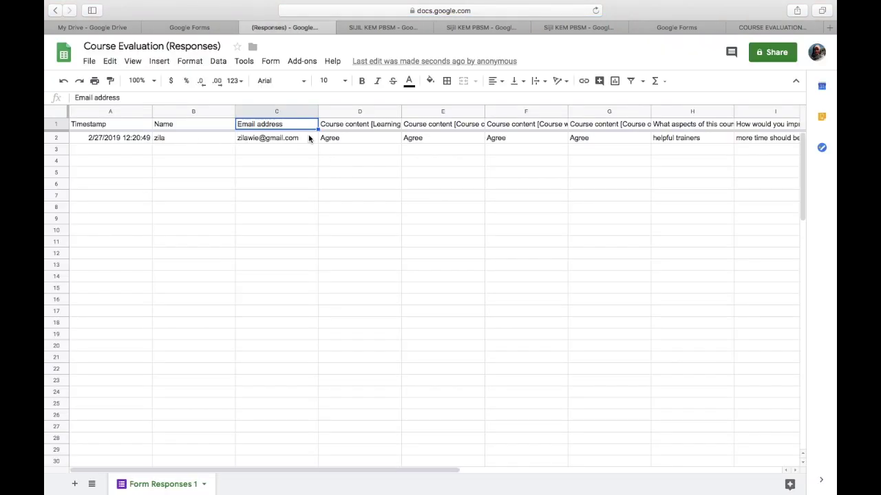
- Scroll row 2 over to the autoCrat columns and check the merge status in N2
scroll(417, 145, right, 10)
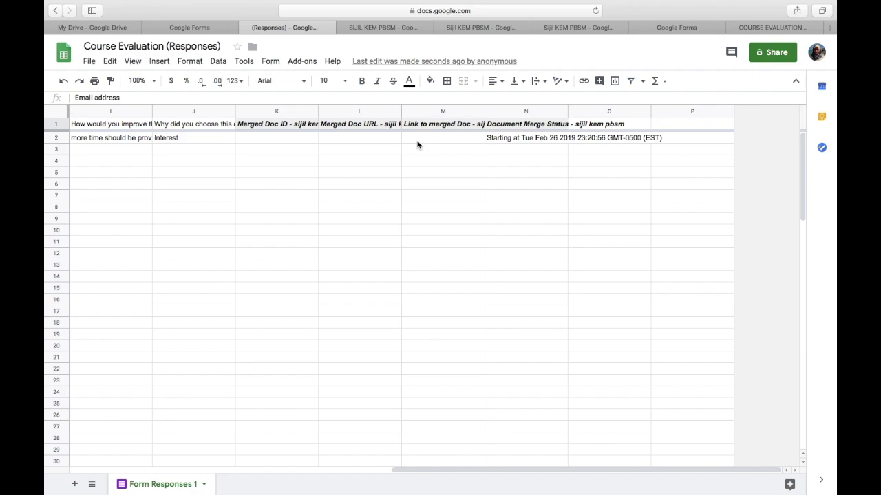
scroll(417, 144, left, 10)
scroll(417, 145, right, 10)
click(545, 137)
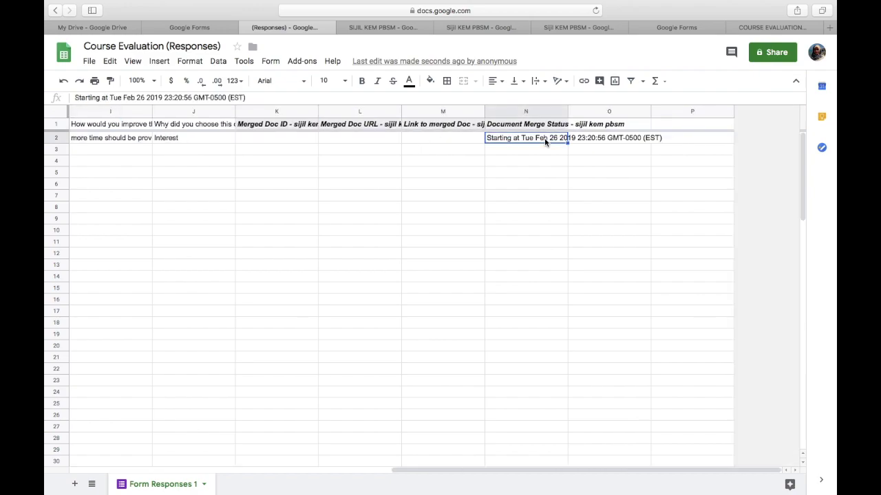
click(451, 184)
click(331, 194)
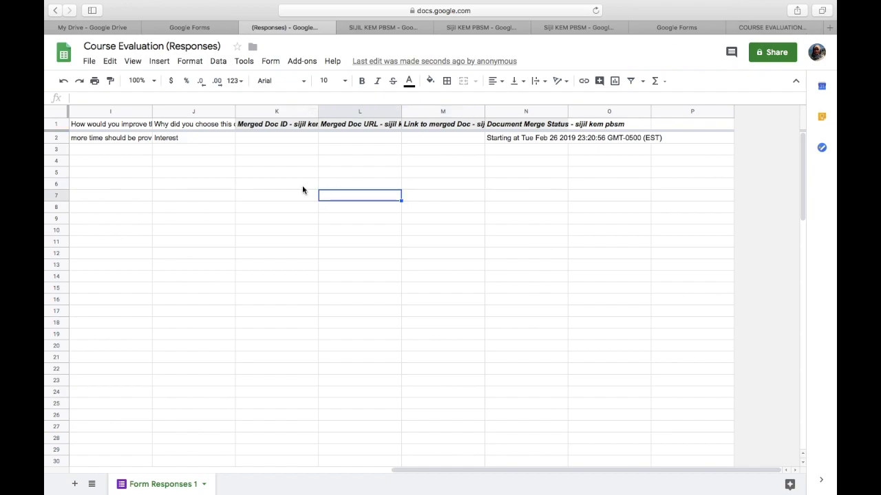
- Check row 2's Interest answer, merged document ID, URL, link and the full 'Emails Sent' status
click(171, 141)
click(269, 136)
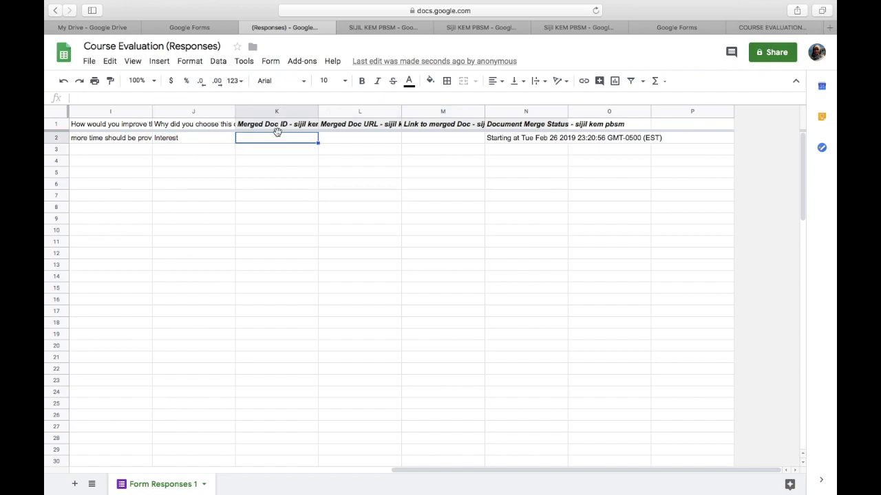
click(364, 145)
click(441, 139)
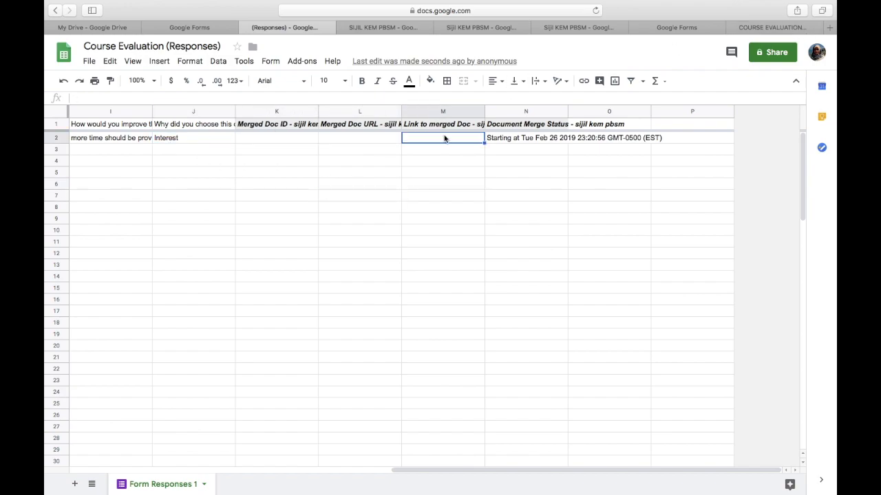
click(549, 150)
scroll(378, 242, left, 10)
scroll(259, 245, right, 10)
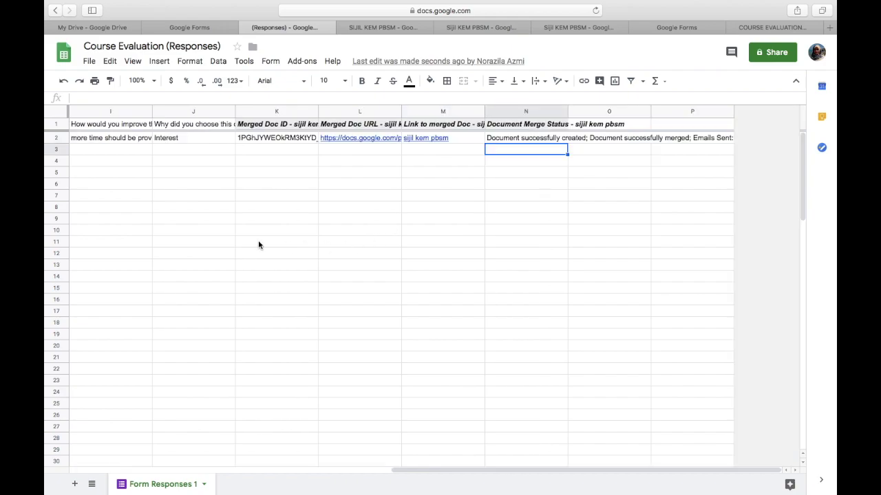
scroll(259, 245, left, 10)
scroll(259, 245, right, 10)
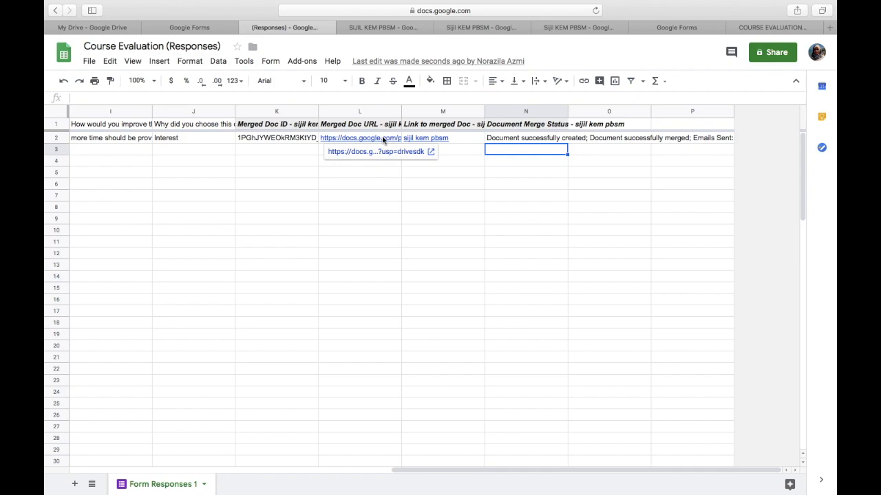
click(657, 139)
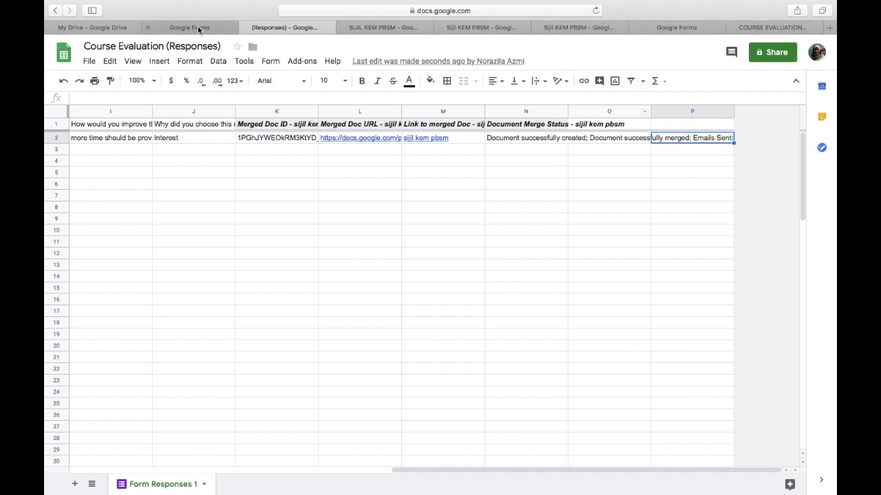
- From the Google Drive tab, confirm the signed-in account and open Gmail through Google apps
click(99, 29)
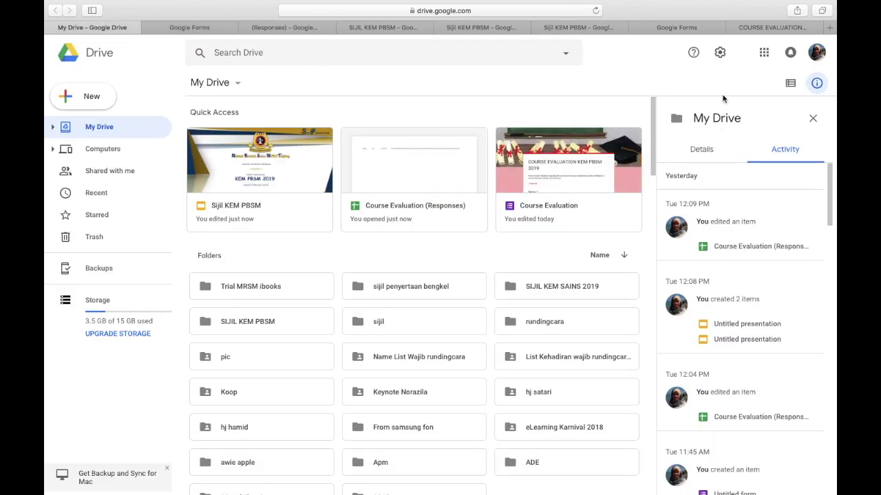
click(763, 55)
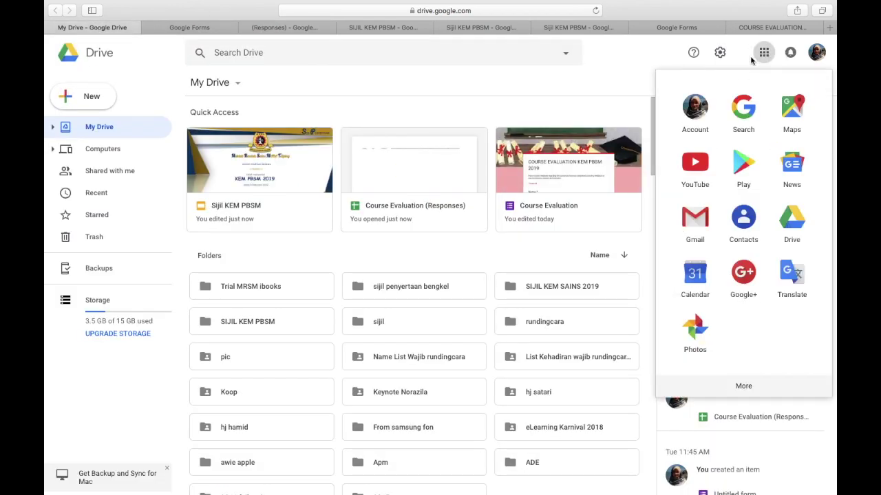
click(814, 59)
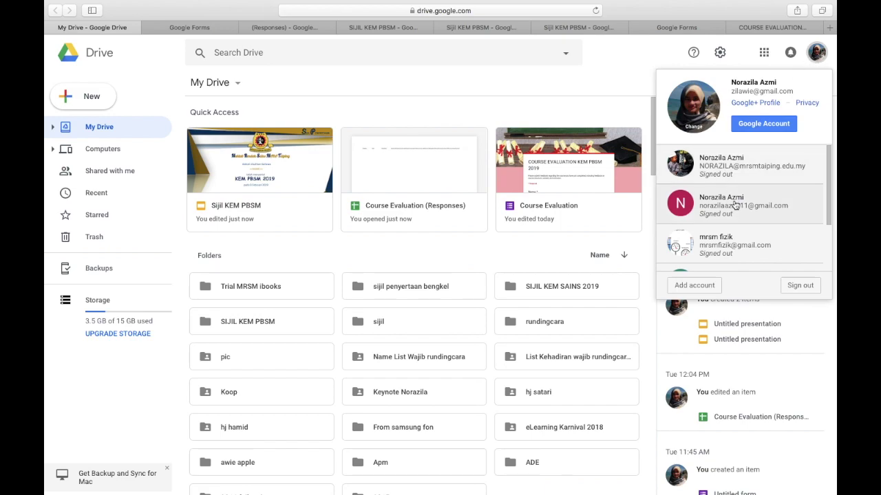
click(764, 55)
click(697, 224)
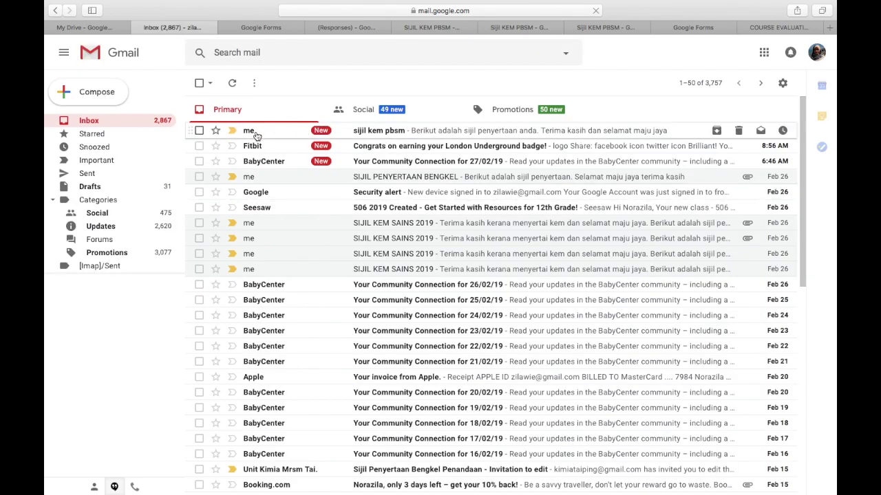
- Open the 'sijil kem pbsm' email and preview its sijil kem pbsm.pdf KEM PBSM 2019 certificate
click(395, 135)
mouse_move(251, 234)
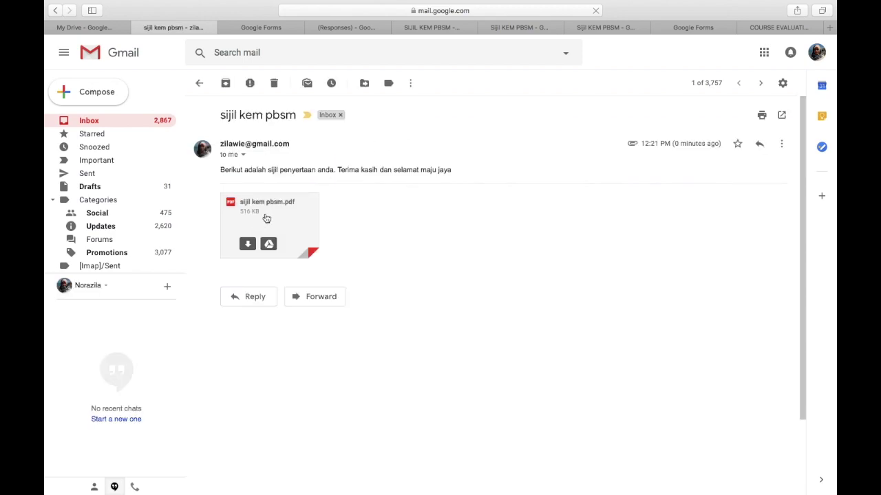
click(267, 218)
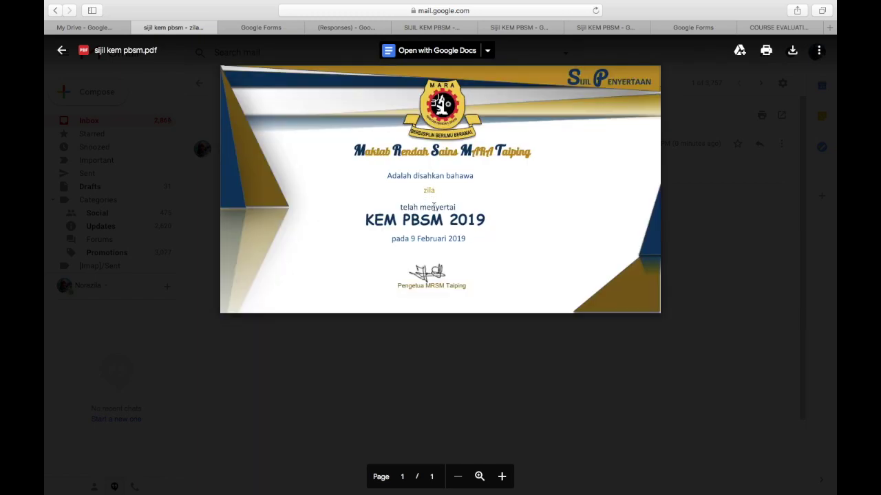
scroll(533, 139, up, 3)
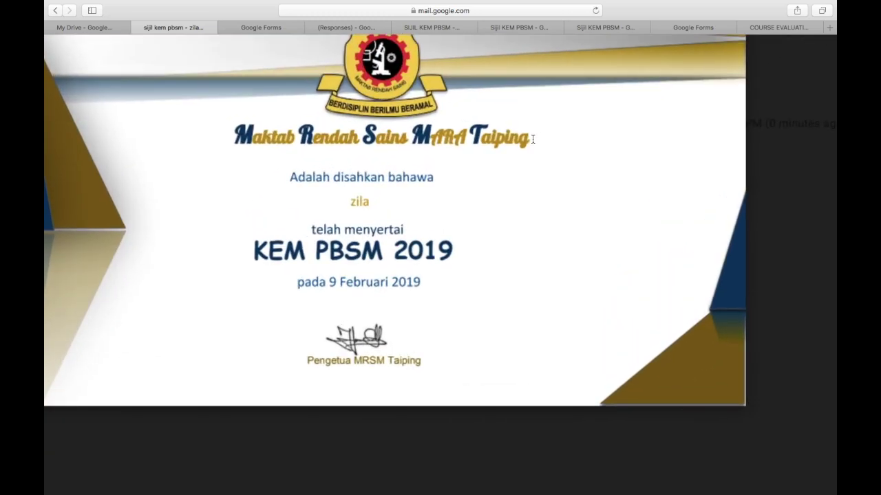
scroll(532, 139, down, 3)
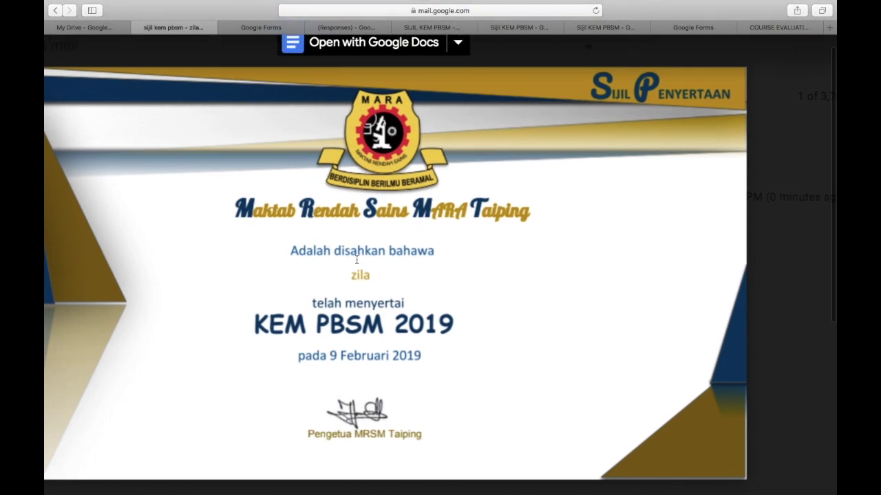